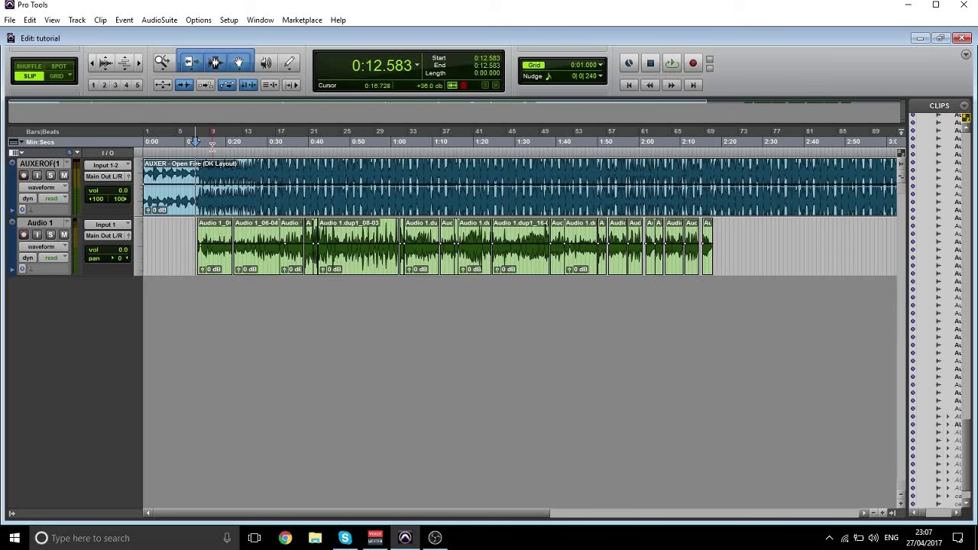
Play the session from 0:12.583 and stop, then create one new stereo Aux Input track
key("space")
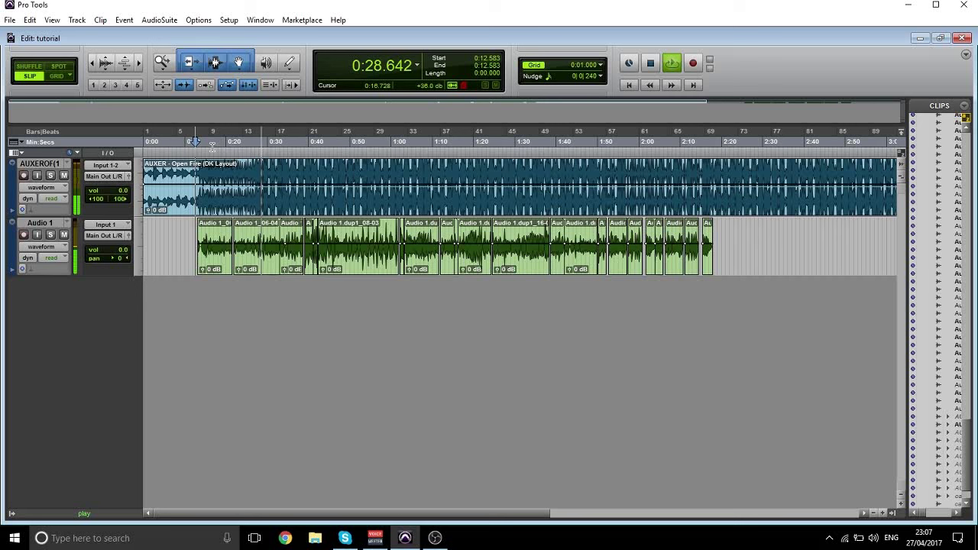
key("space")
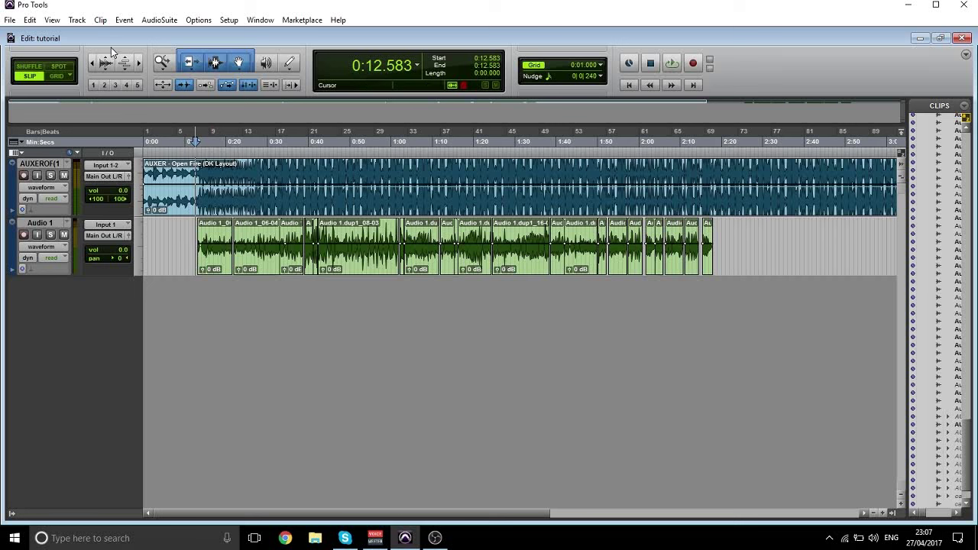
left_click(77, 19)
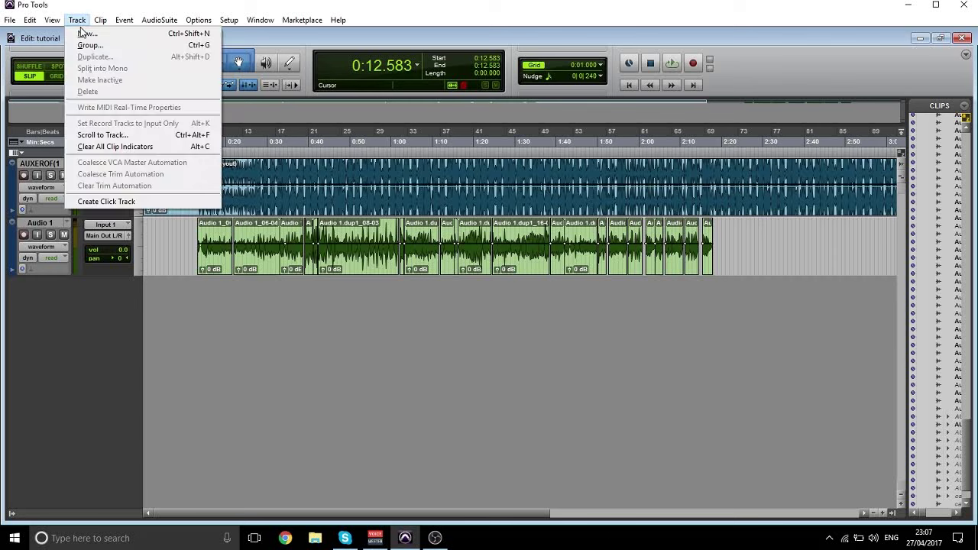
left_click(86, 31)
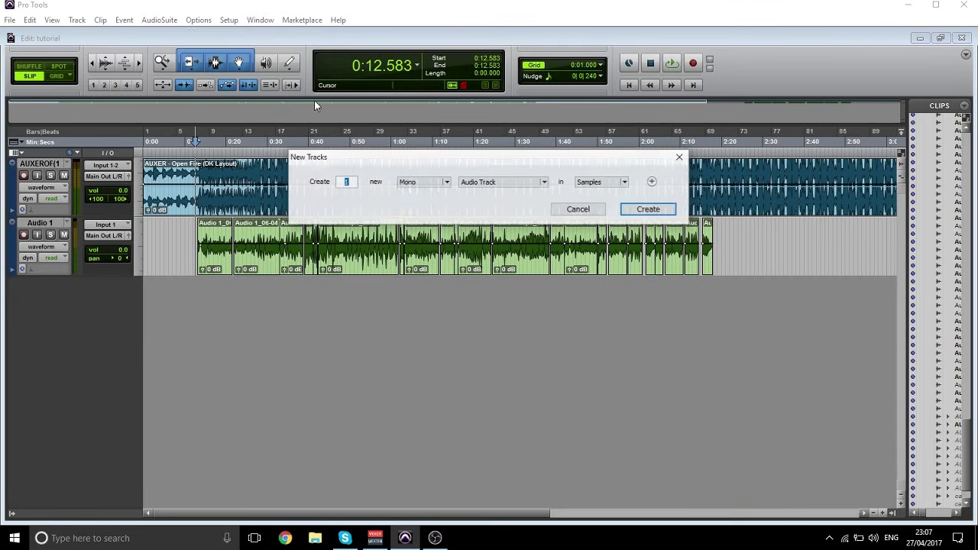
left_click(425, 185)
left_click(426, 197)
left_click(489, 184)
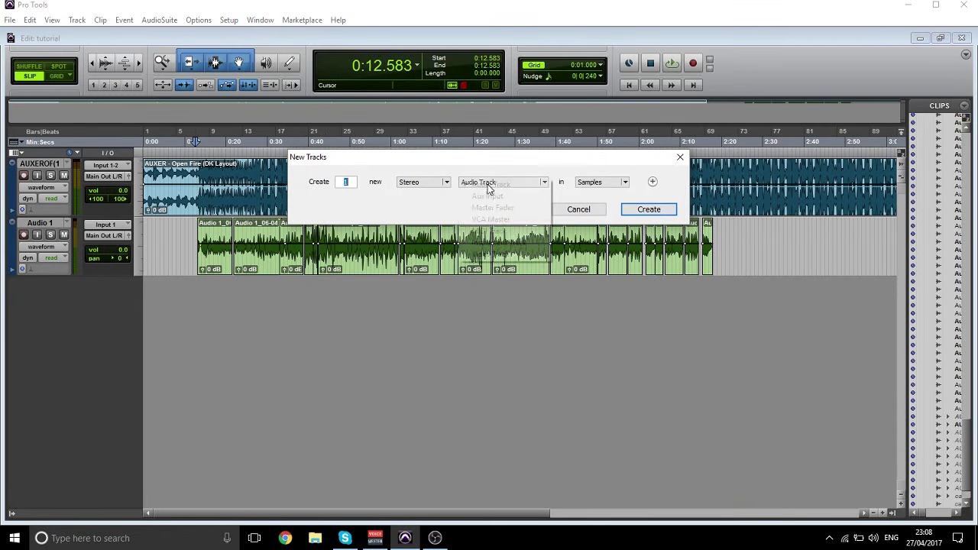
left_click(493, 199)
left_click(646, 209)
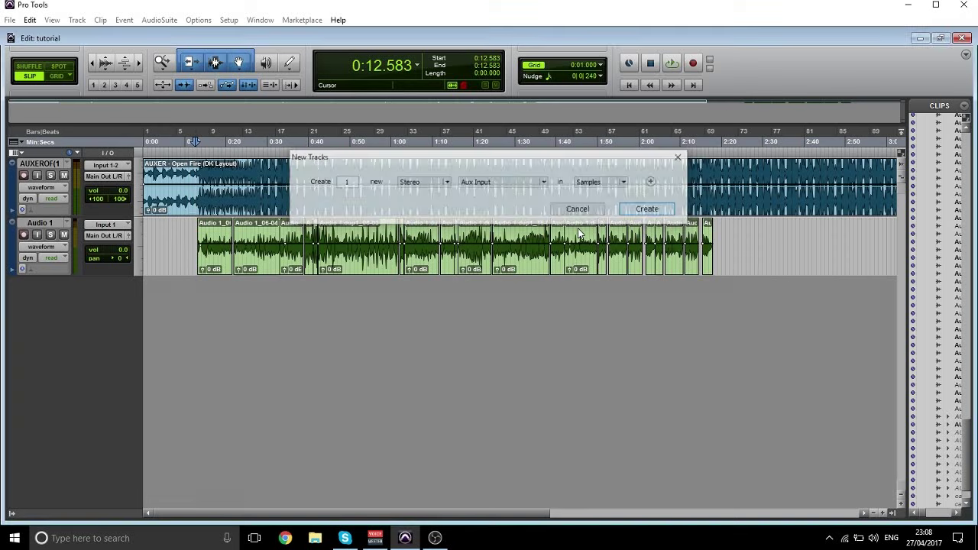
In the Mix window, remove Audio 1's Bus 1-2 send and EQ3 7-Band insert
left_click(260, 20)
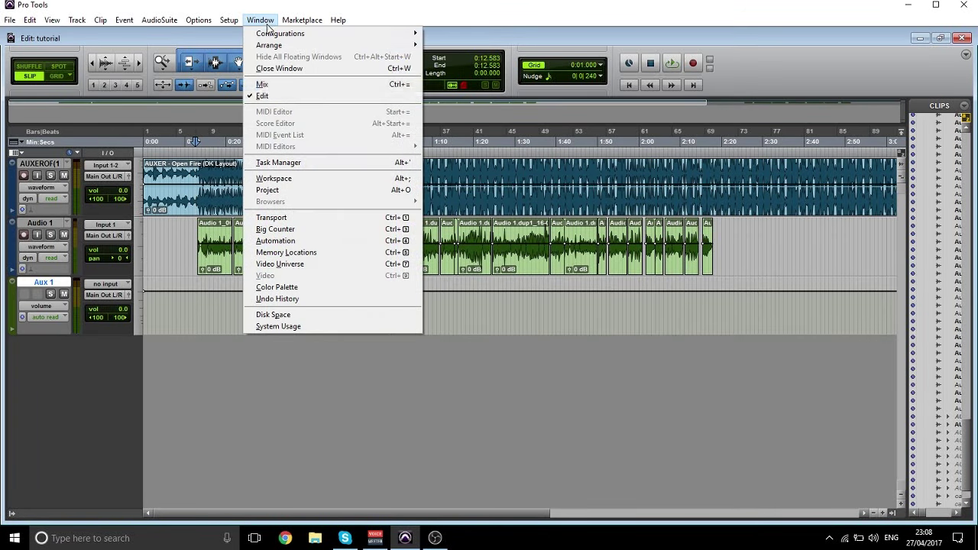
left_click(263, 84)
left_click(63, 135)
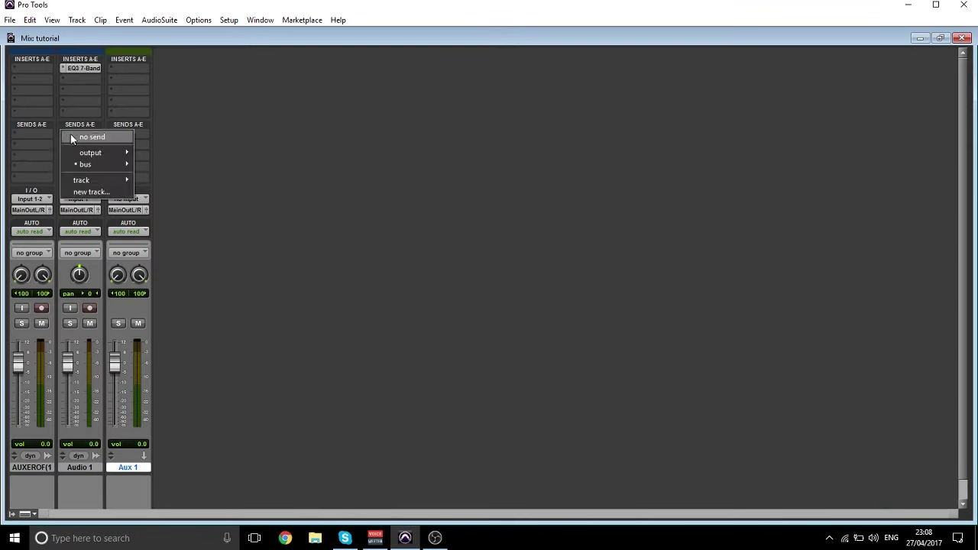
left_click(80, 136)
left_click(63, 69)
left_click(77, 69)
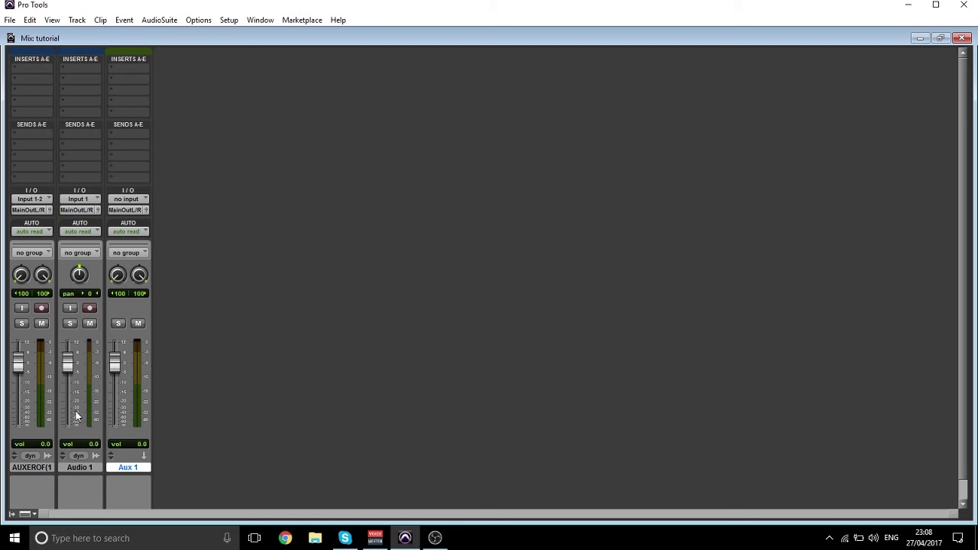
Rename Audio 1 to 'vocals' and the instrumental track to 'beat'
double_click(76, 468)
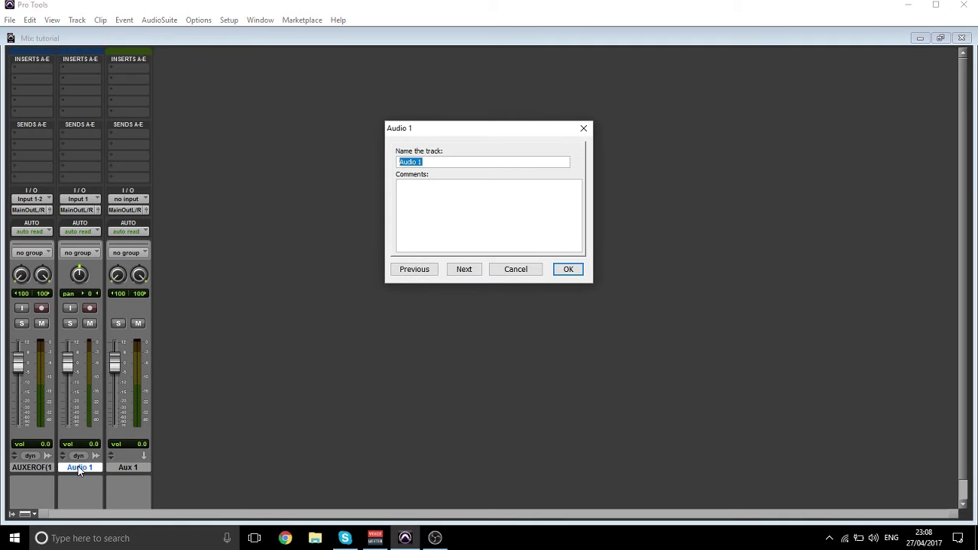
type("vocals")
key("Return")
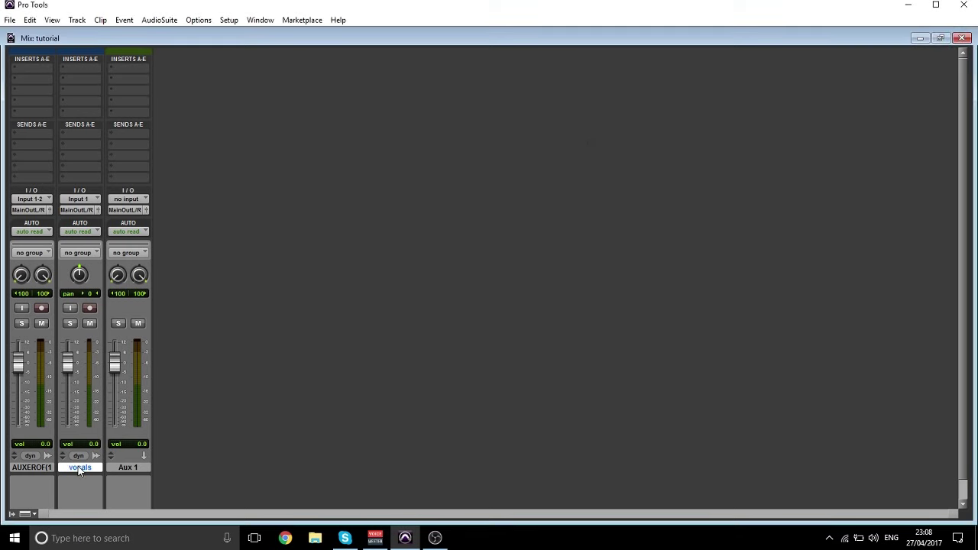
left_click(23, 469)
double_click(23, 469)
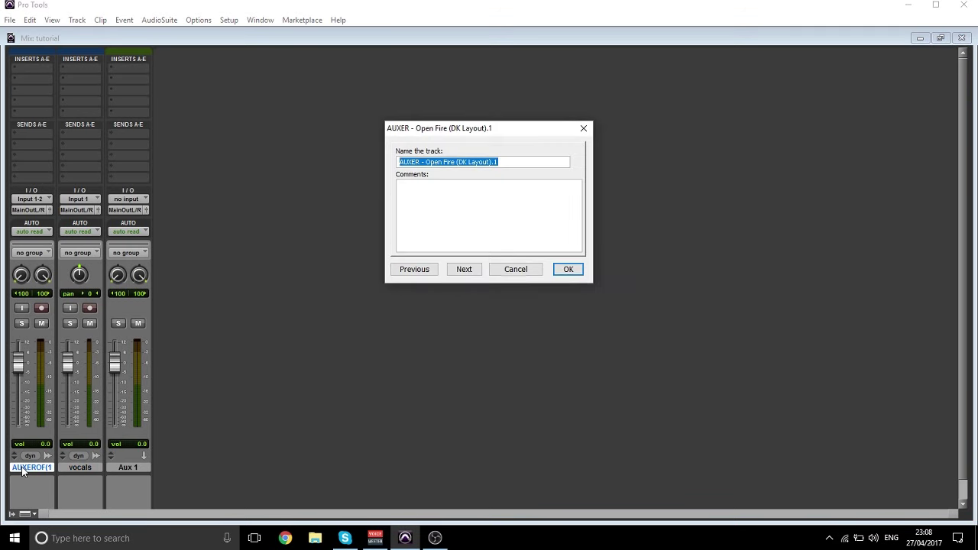
type("beat")
key("Return")
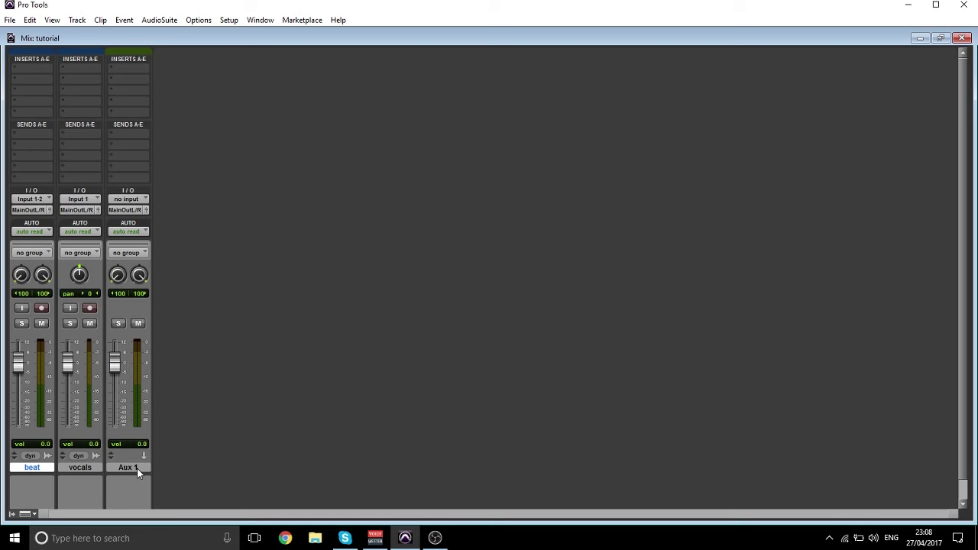
Route the vocals send A to Bus 1-2 at 0.0 dB and close the send window
left_click(67, 134)
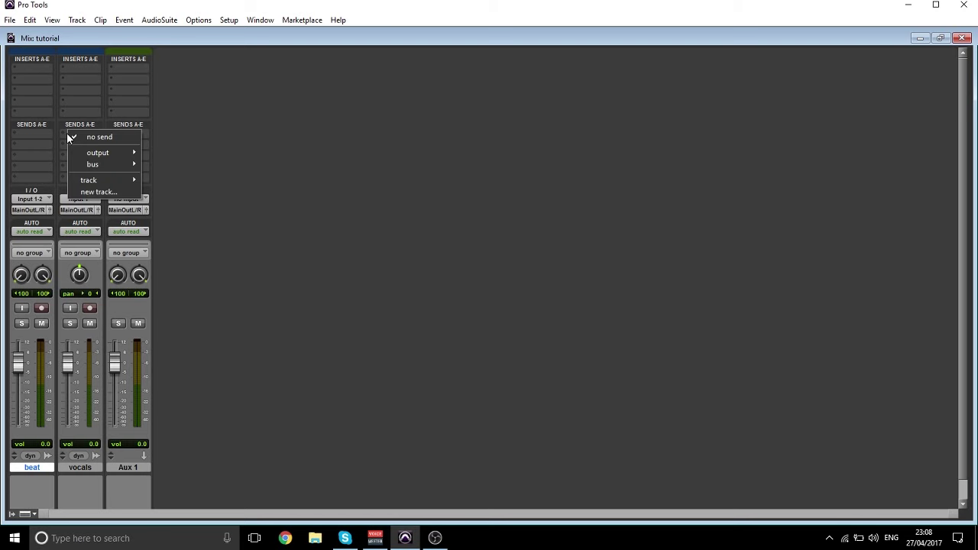
mouse_move(109, 167)
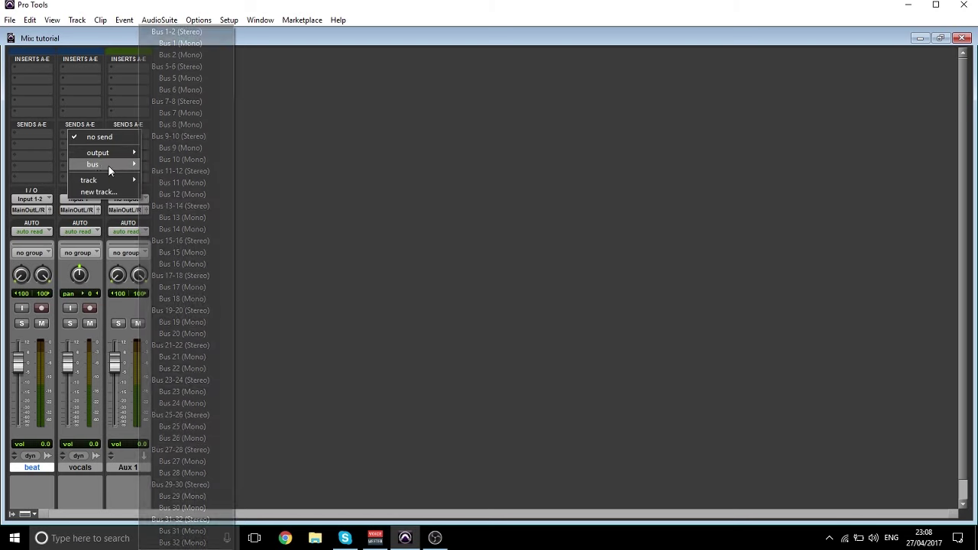
left_click(174, 33)
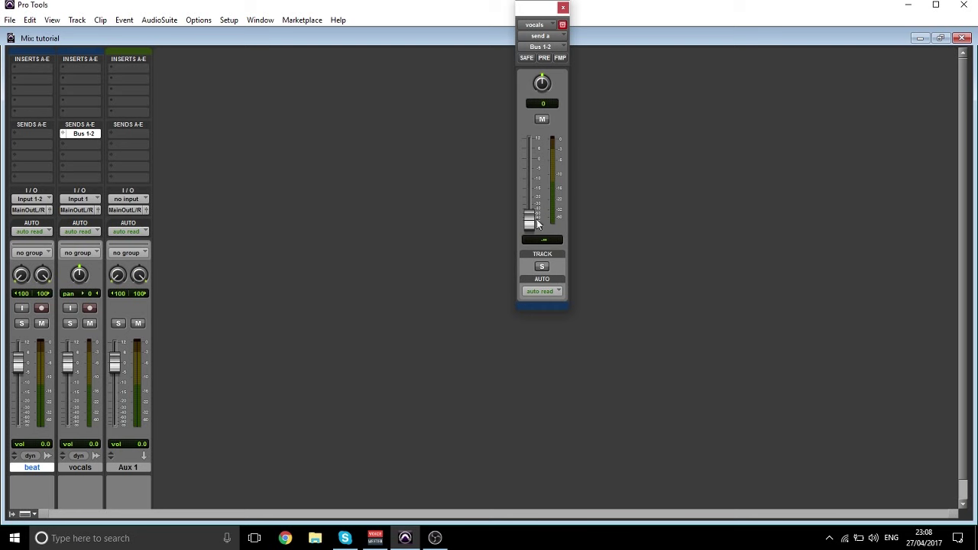
left_click(529, 222, "alt")
left_click(562, 7)
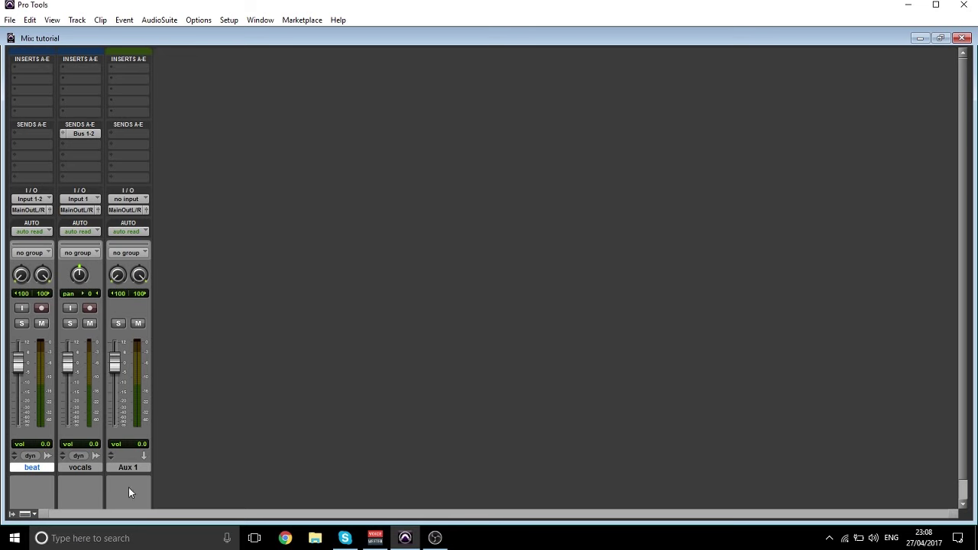
Route Aux 1 from Bus 1-2 to Bus 5-6 and duplicate the track
left_click(127, 199)
mouse_move(136, 229)
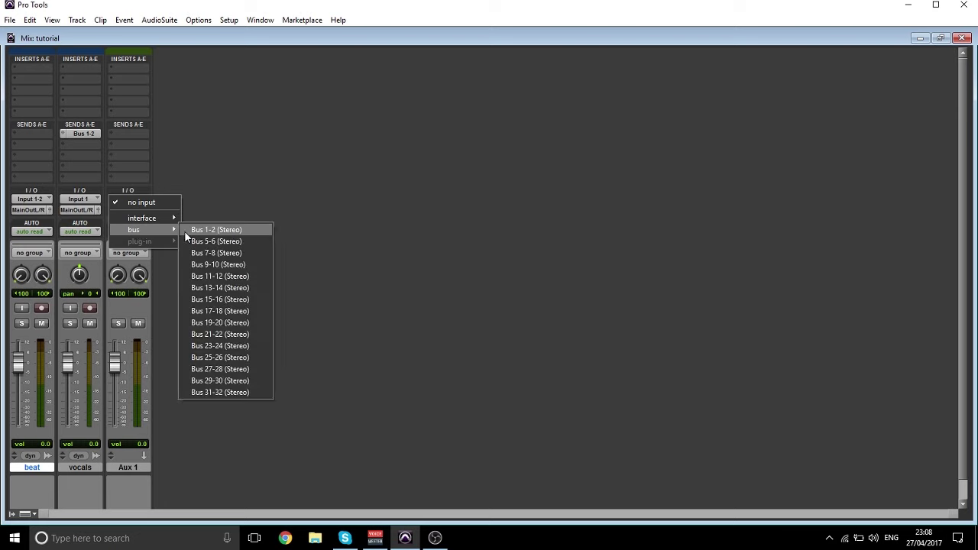
left_click(193, 230)
left_click(129, 210)
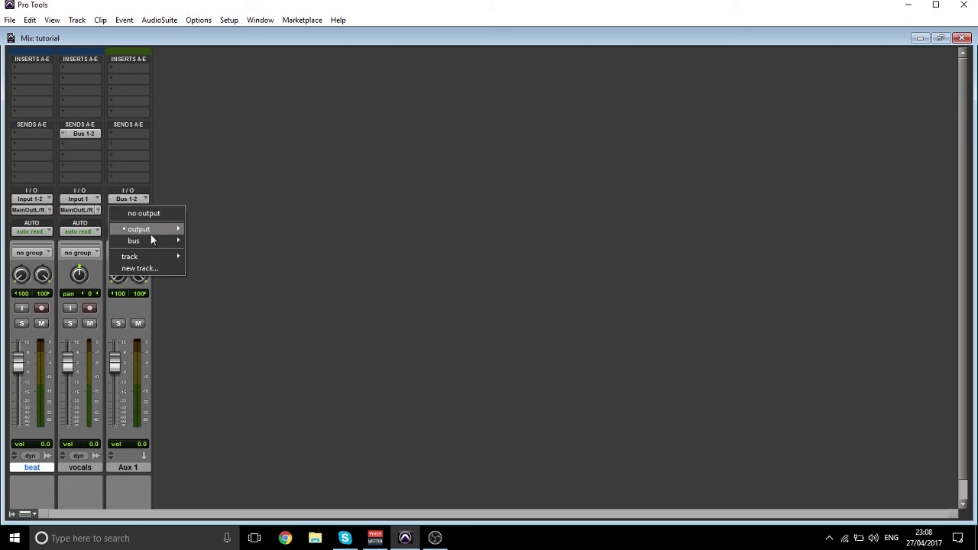
left_click(220, 67)
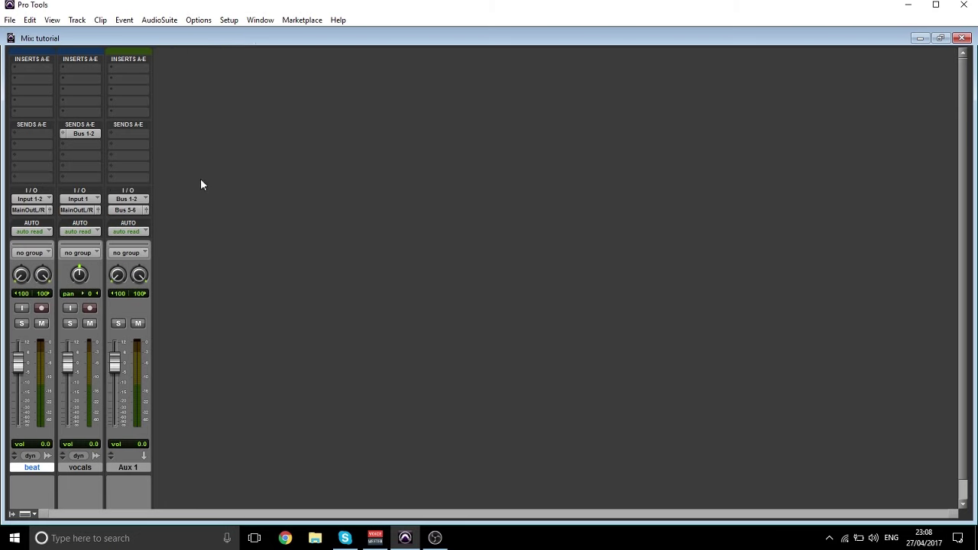
right_click(129, 466)
left_click(155, 432)
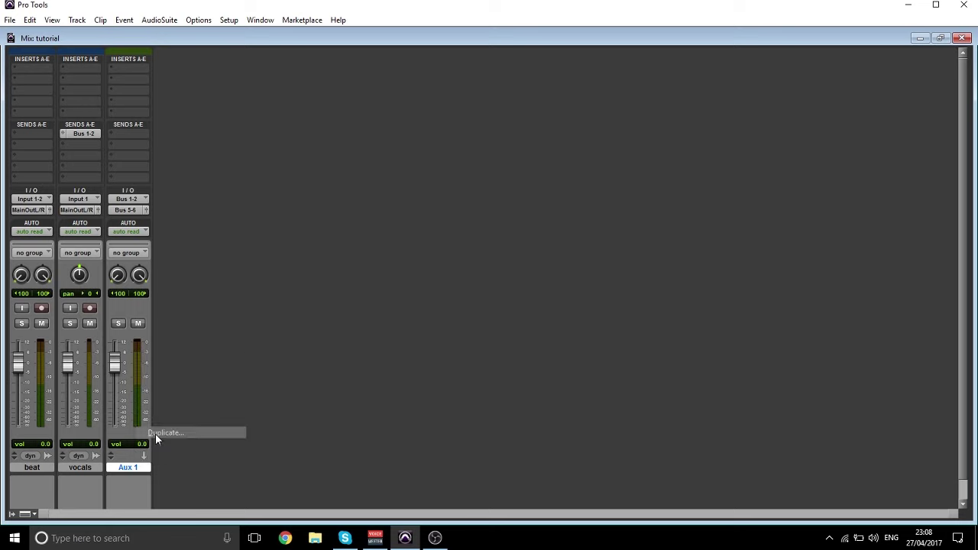
key("Return")
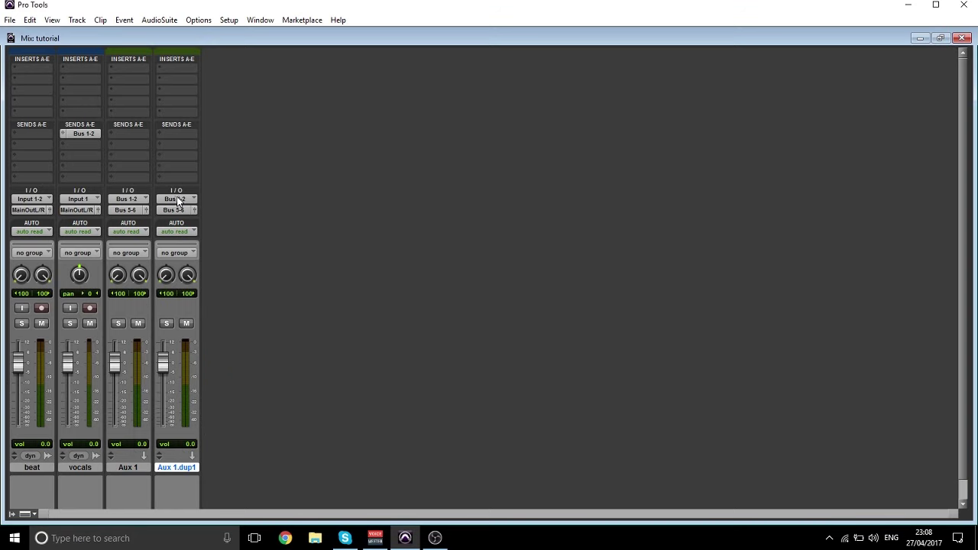
Route Aux 1.dup1 from Bus 5-6 to Bus 7-8, then duplicate it as Aux 1.dup2
left_click(174, 199)
mouse_move(229, 231)
left_click(268, 243)
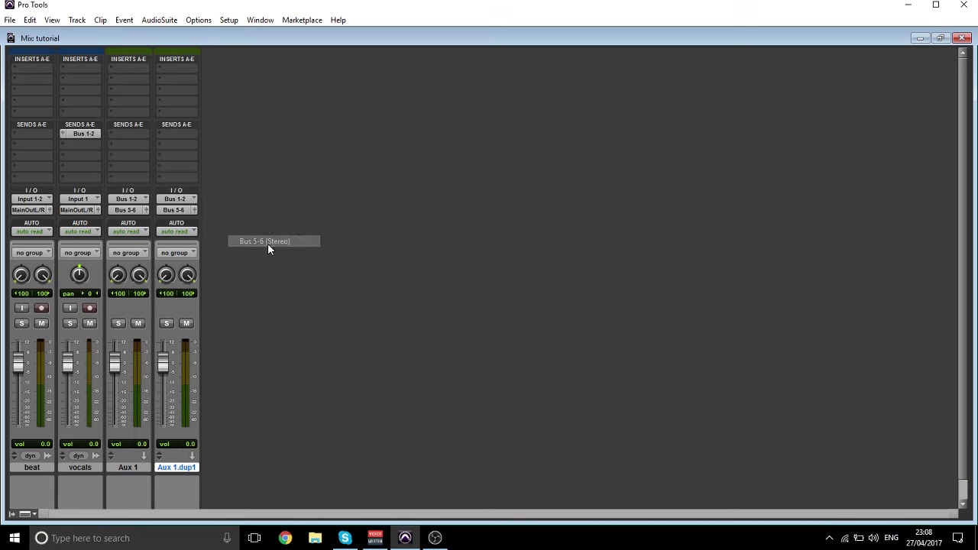
right_click(178, 211)
left_click(167, 208)
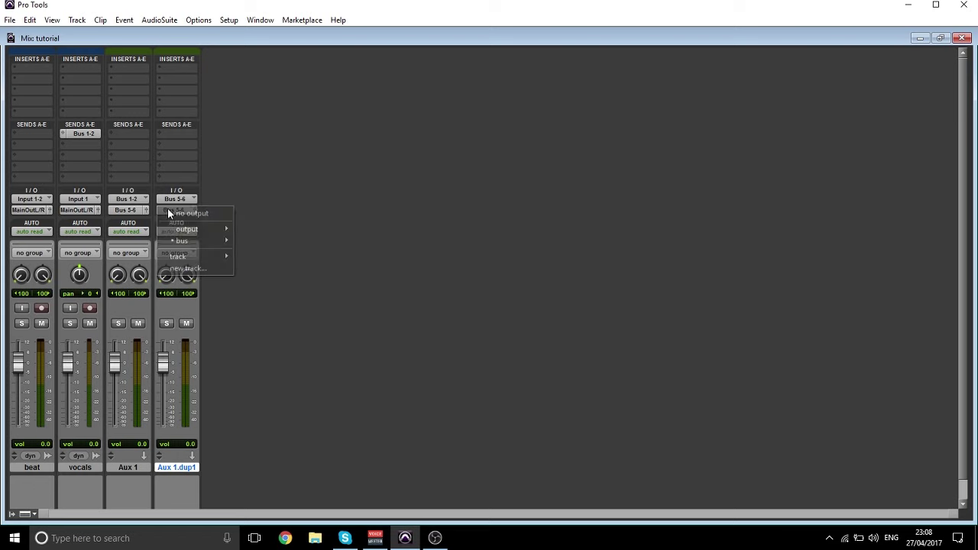
mouse_move(217, 240)
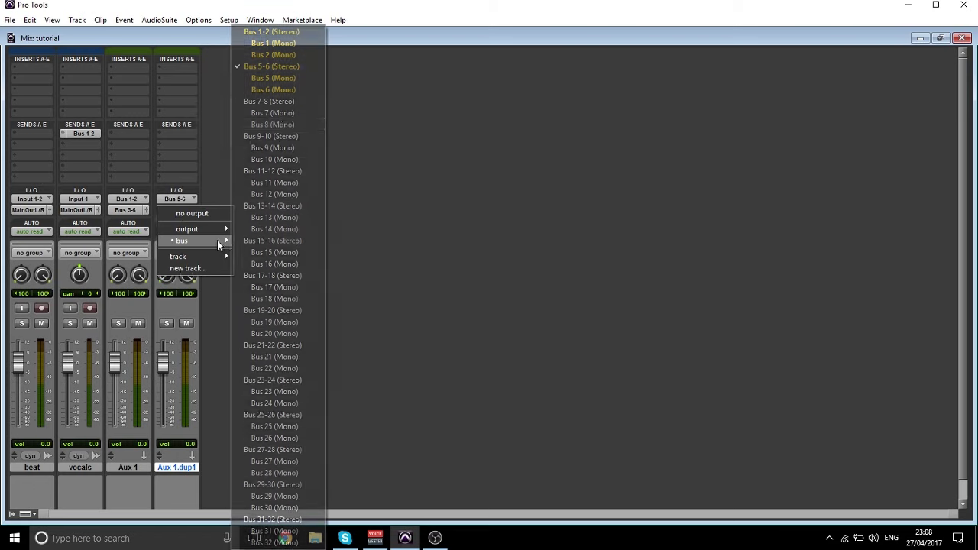
left_click(278, 105)
right_click(194, 471)
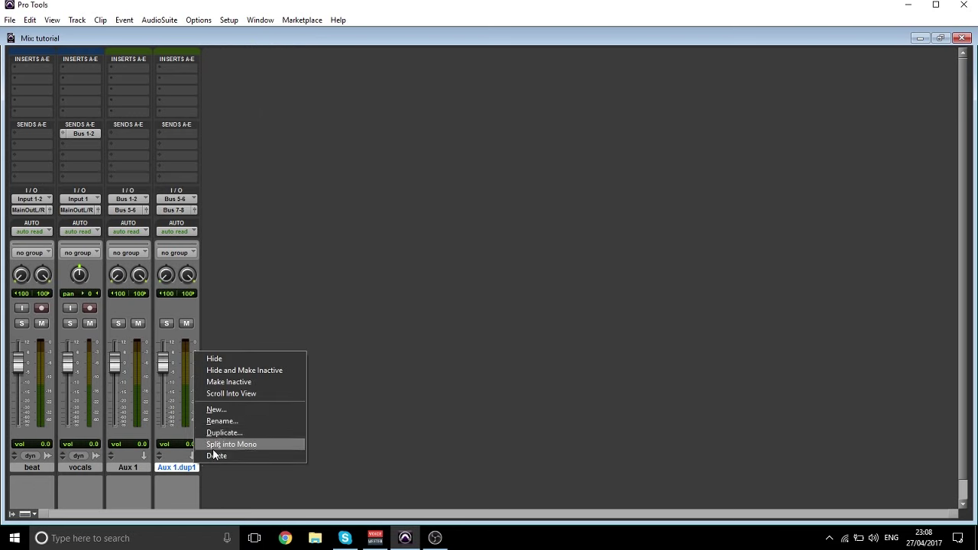
left_click(264, 433)
left_click(535, 296)
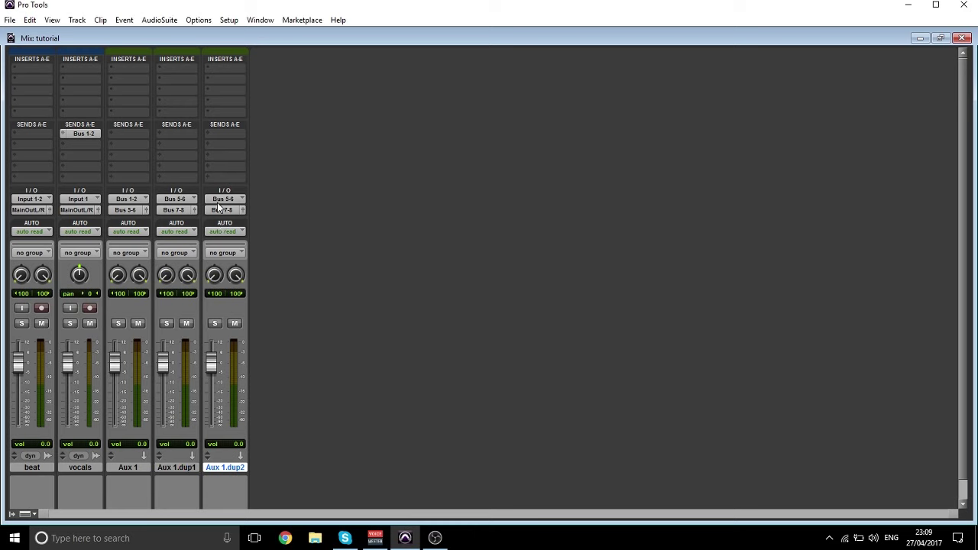
Set Aux 1.dup2's input to Bus 7-8 and its output to Main Out L/R (Stereo)
left_click(221, 200)
mouse_move(234, 229)
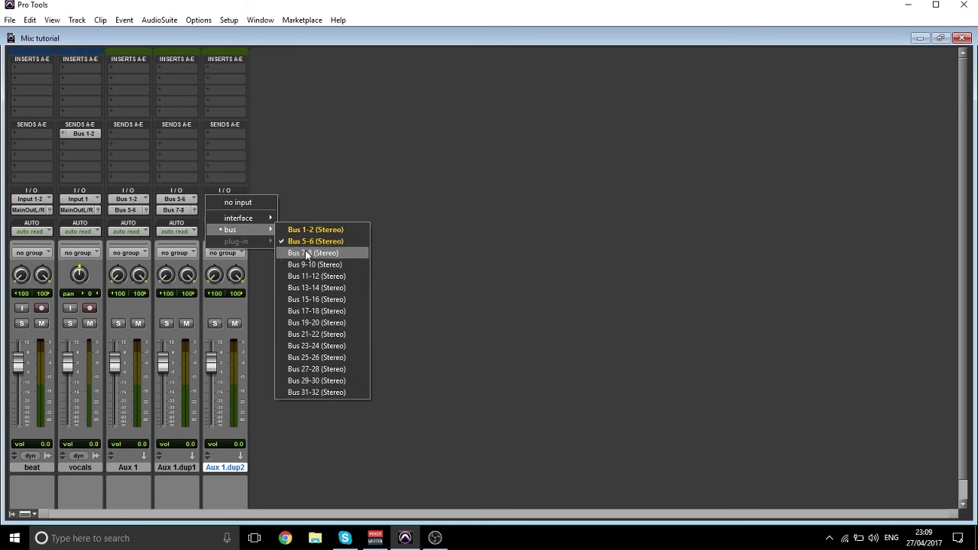
left_click(305, 252)
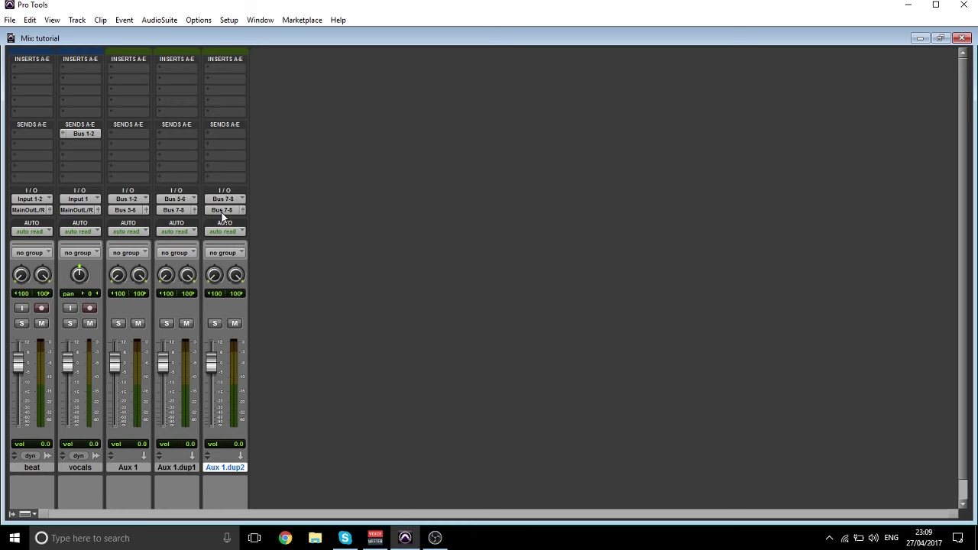
left_click(222, 211)
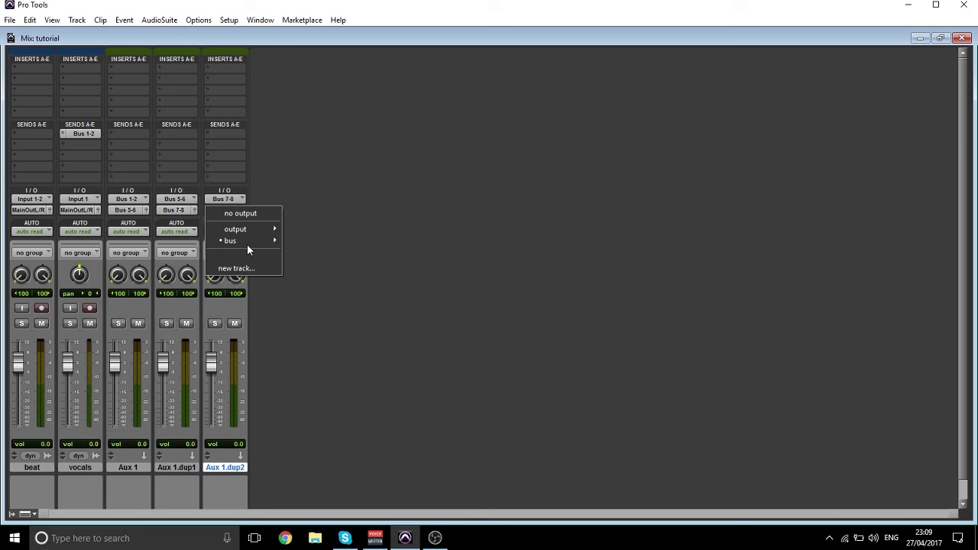
mouse_move(247, 243)
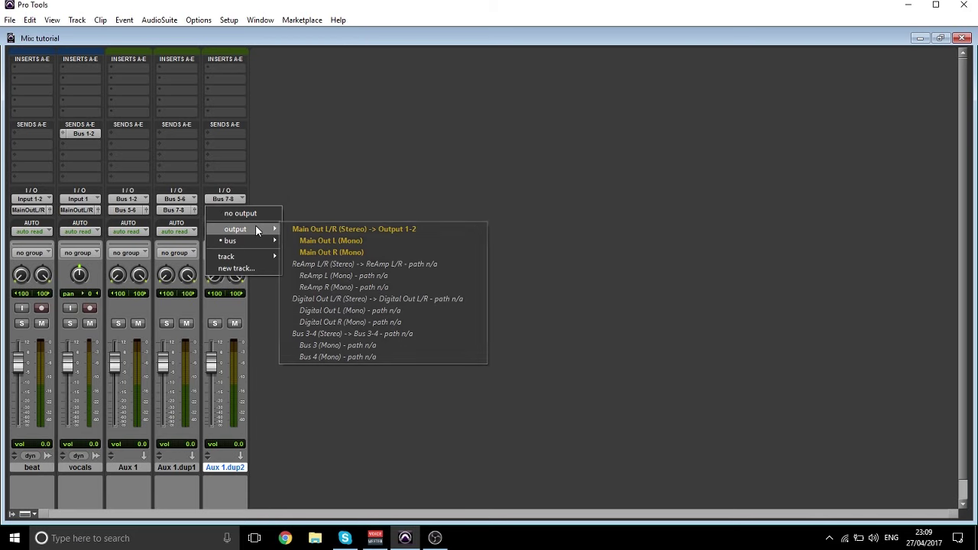
left_click(316, 229)
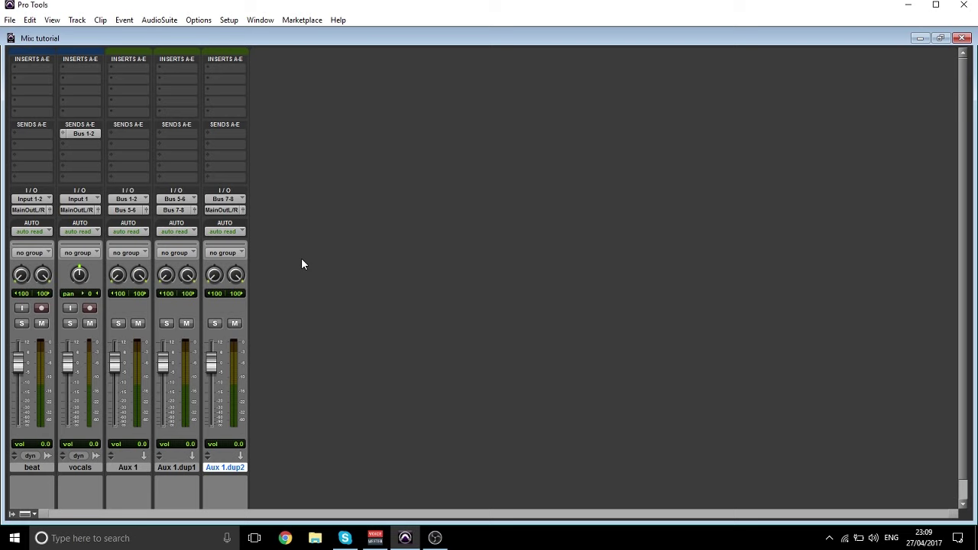
Insert a Dyn3 Compressor/Limiter on Aux 1's first slot, then remove it
left_click(113, 68)
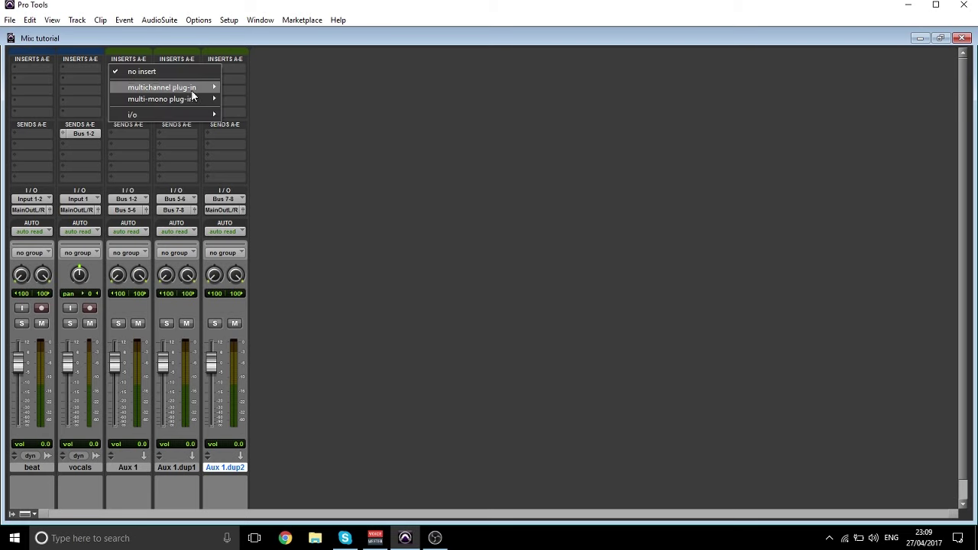
mouse_move(191, 88)
mouse_move(270, 99)
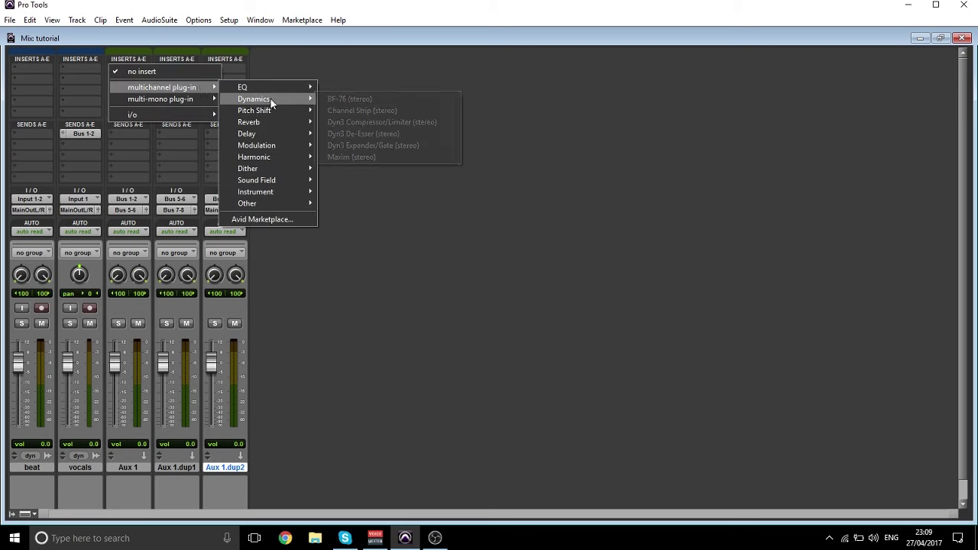
left_click(359, 123)
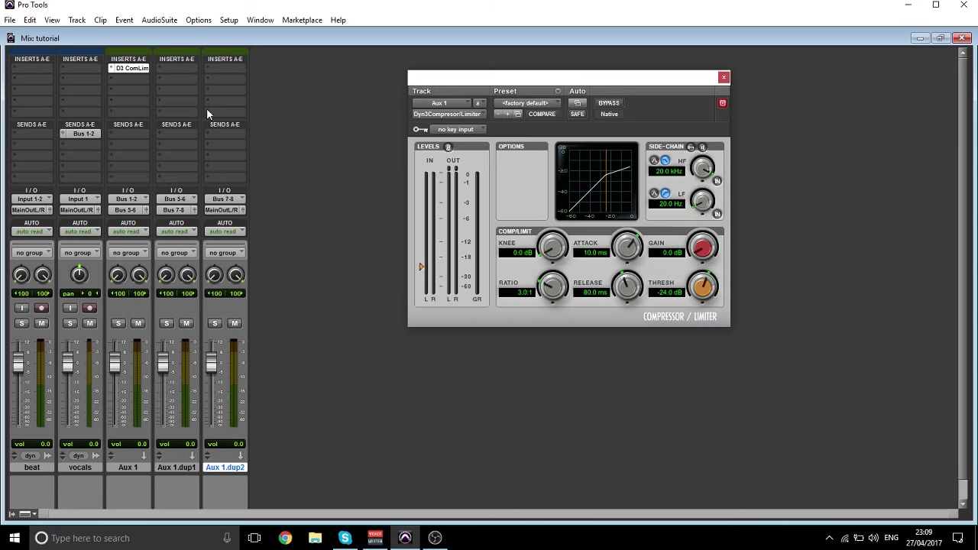
left_click(112, 68)
left_click(115, 71)
Re-insert Dyn3 Compressor/Limiter on Aux 1, apply the Vocal Comp preset, and close its window
left_click(115, 69)
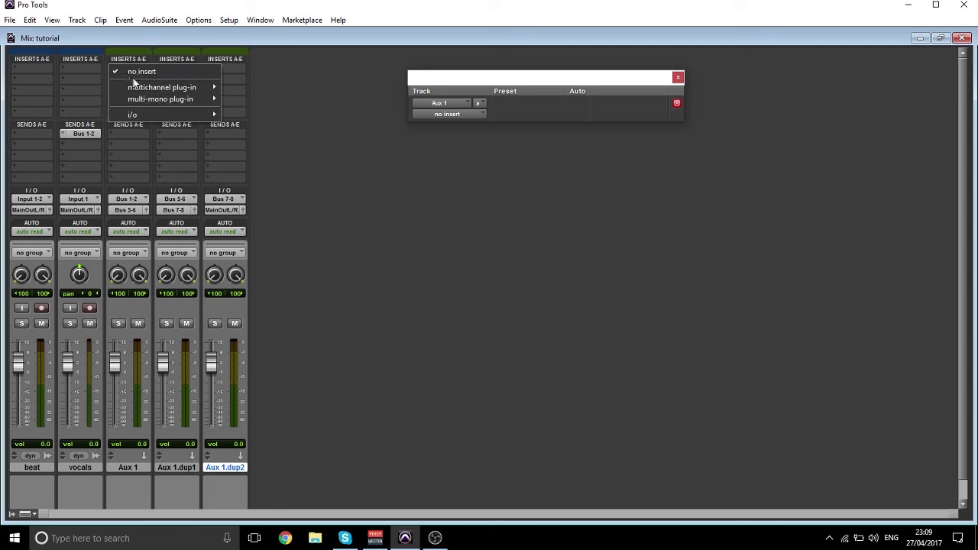
mouse_move(138, 88)
mouse_move(301, 101)
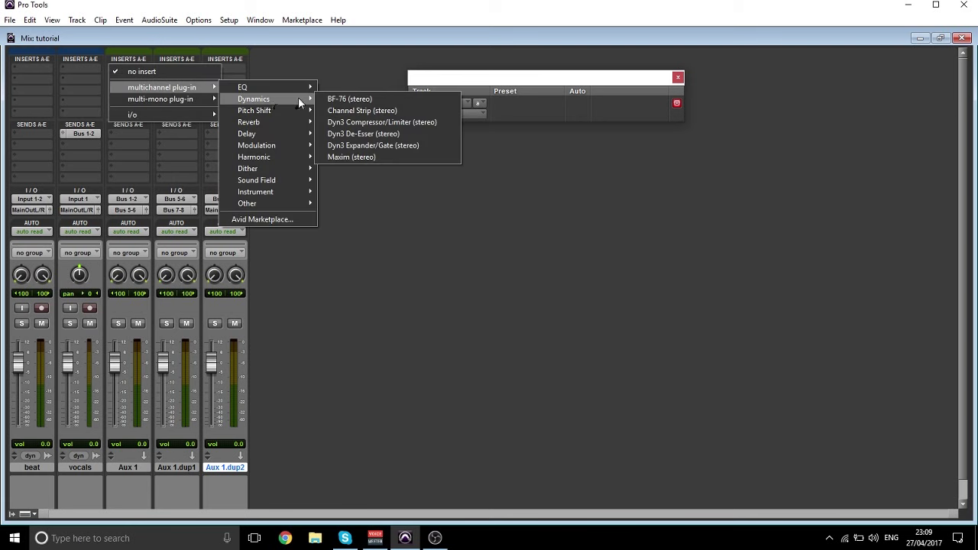
left_click(359, 125)
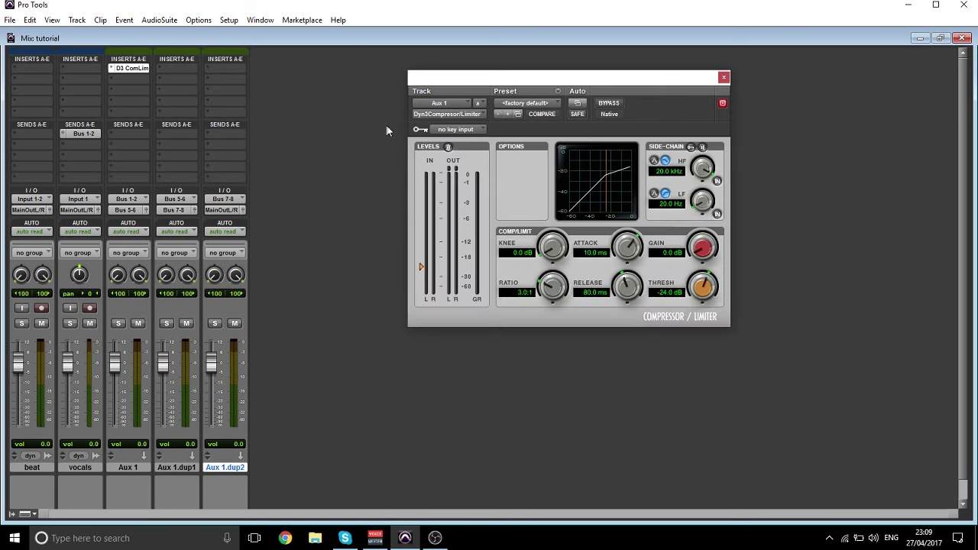
left_click_drag(589, 80, 611, 72)
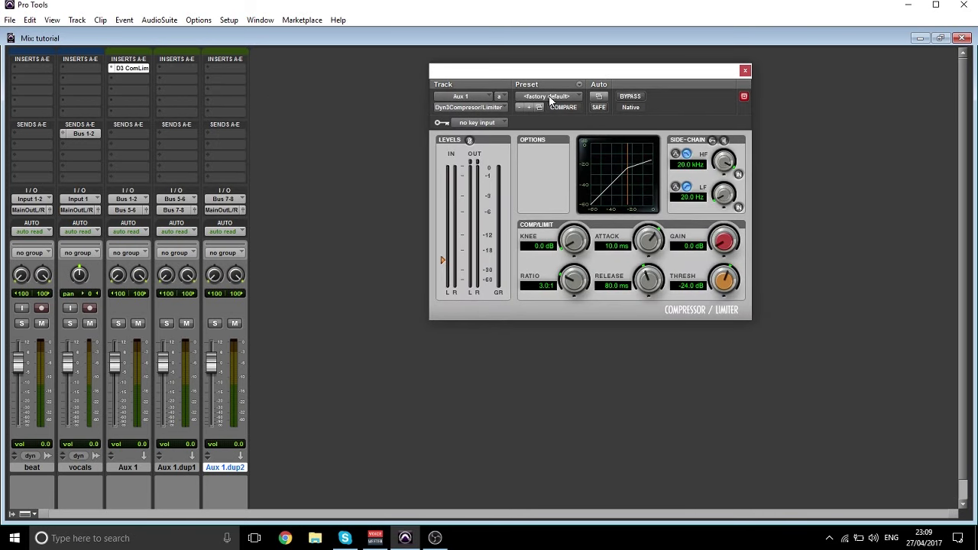
left_click(550, 97)
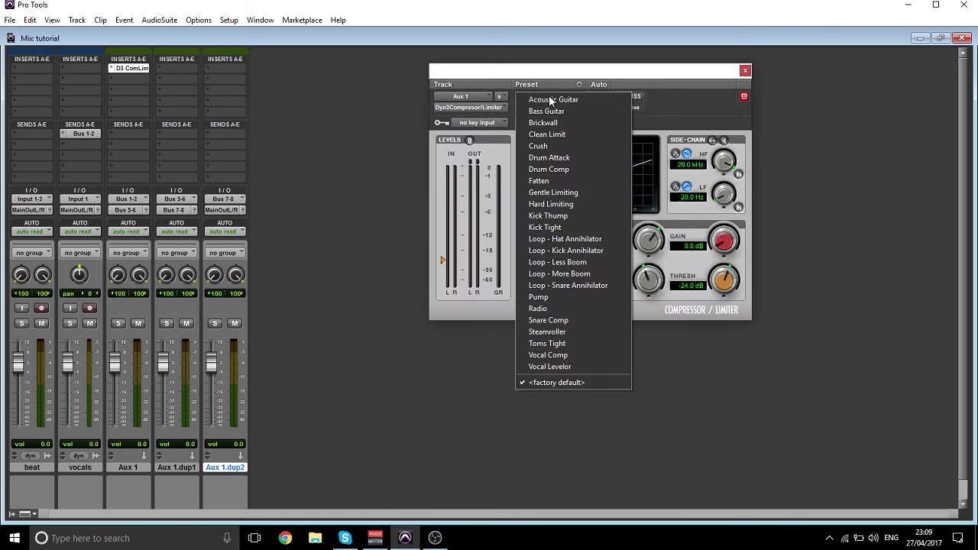
left_click(557, 355)
left_click(745, 71)
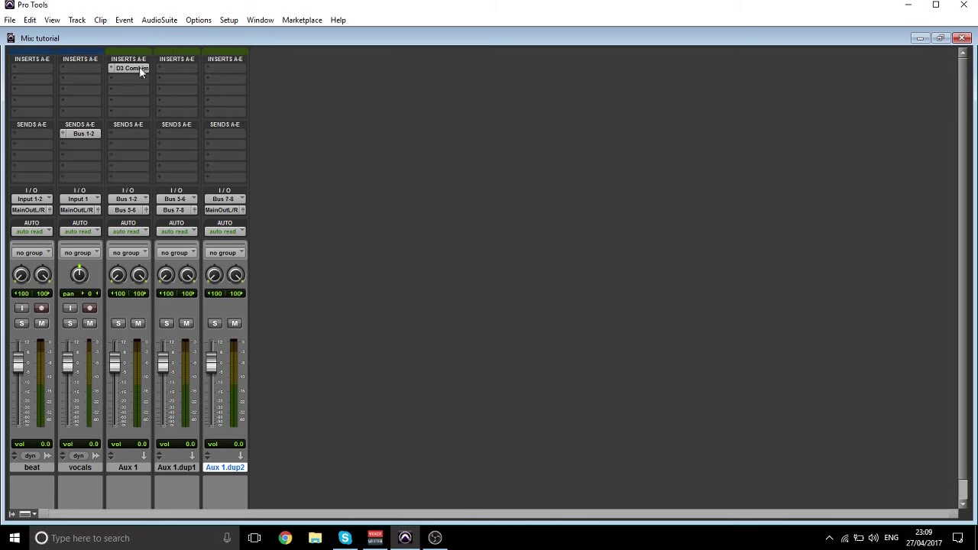
Copy Aux 1's D3 ComLim insert onto Aux 1.dup1 and Aux 1.dup2's first insert slots
left_click_drag(160, 74, 181, 77)
left_click_drag(174, 71, 222, 71)
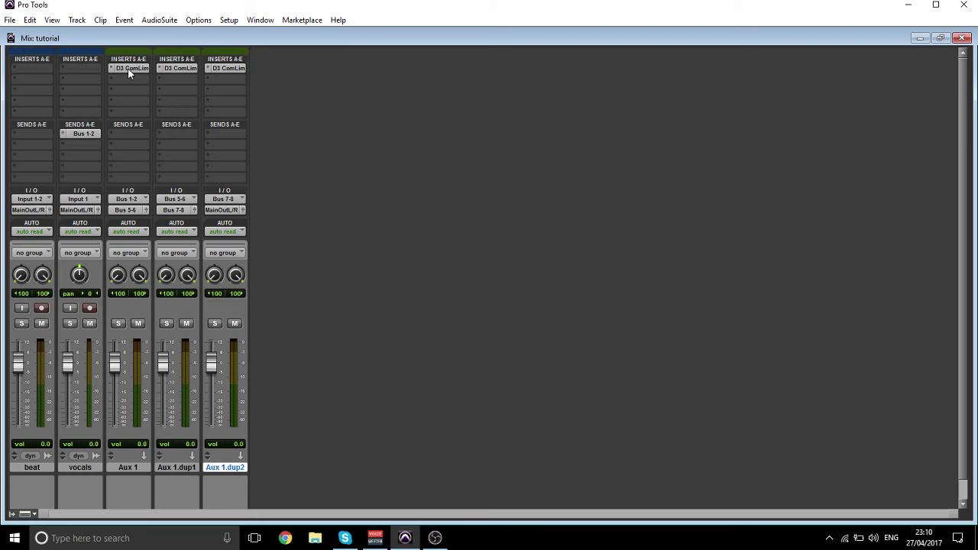
Add a stereo D-Verb on Aux 1.dup2's second insert and lower its mix to 15%
left_click(212, 84)
mouse_move(276, 98)
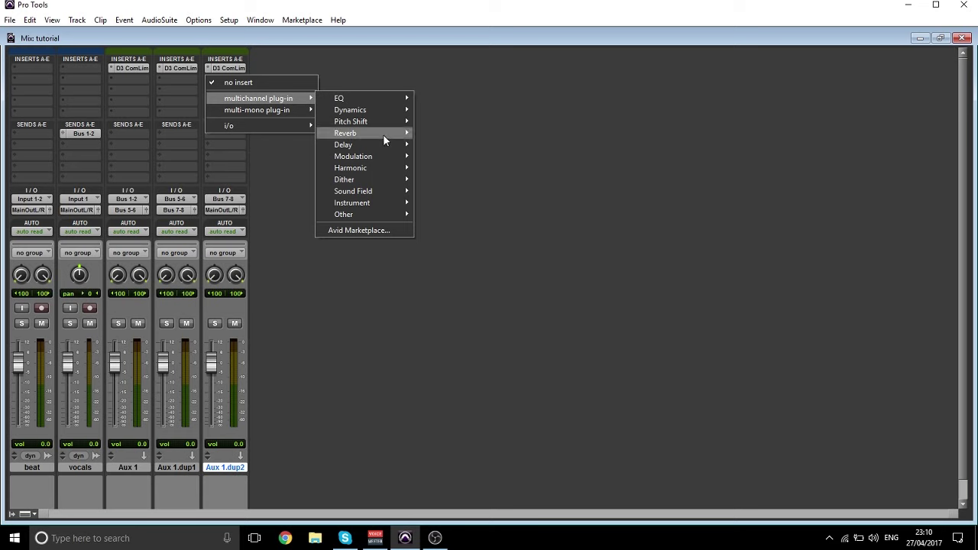
mouse_move(387, 136)
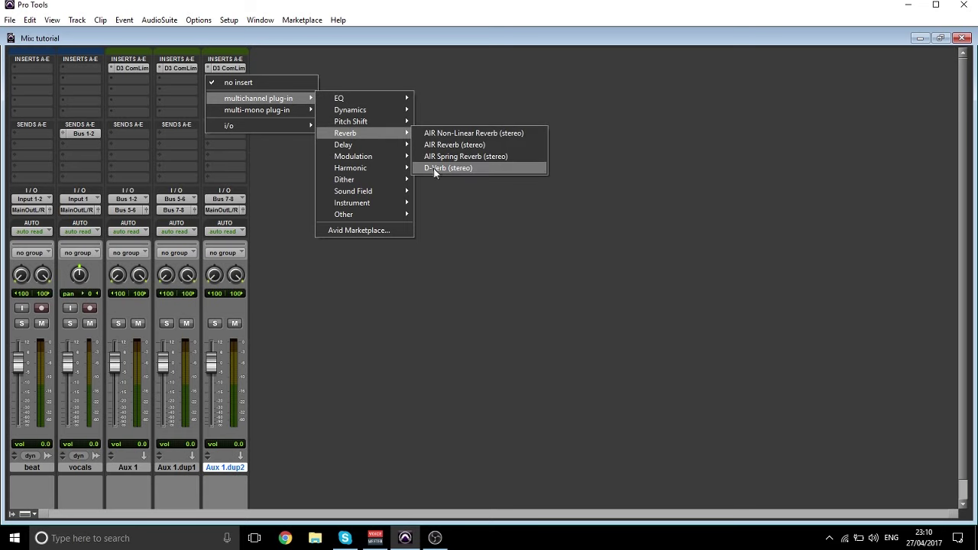
left_click(435, 170)
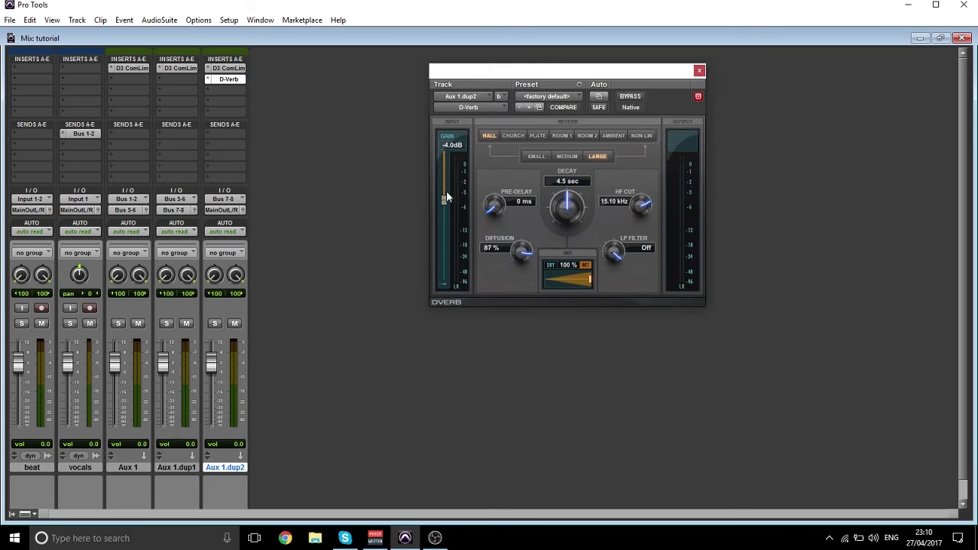
left_click_drag(582, 287, 567, 280)
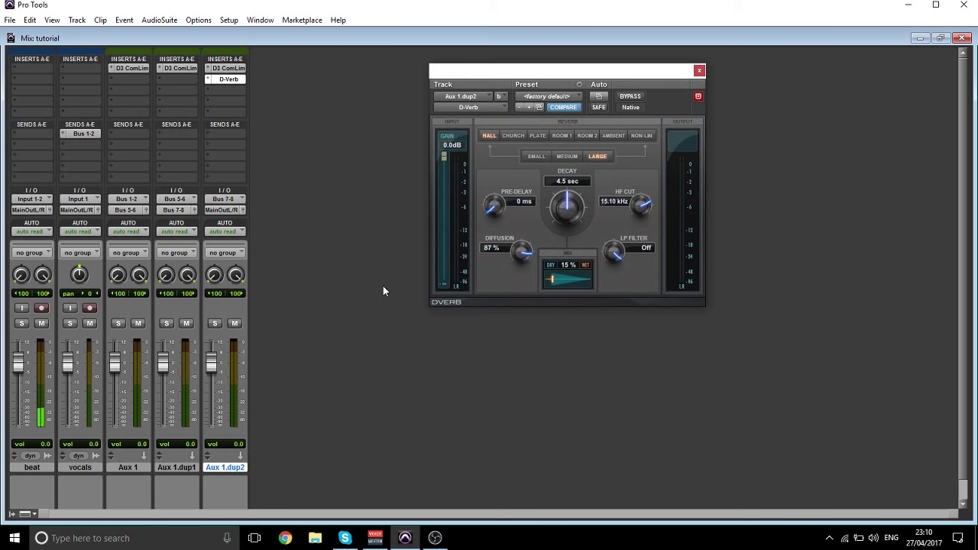
Close the D-Verb window and save the Mix tutorial session
left_click(699, 71)
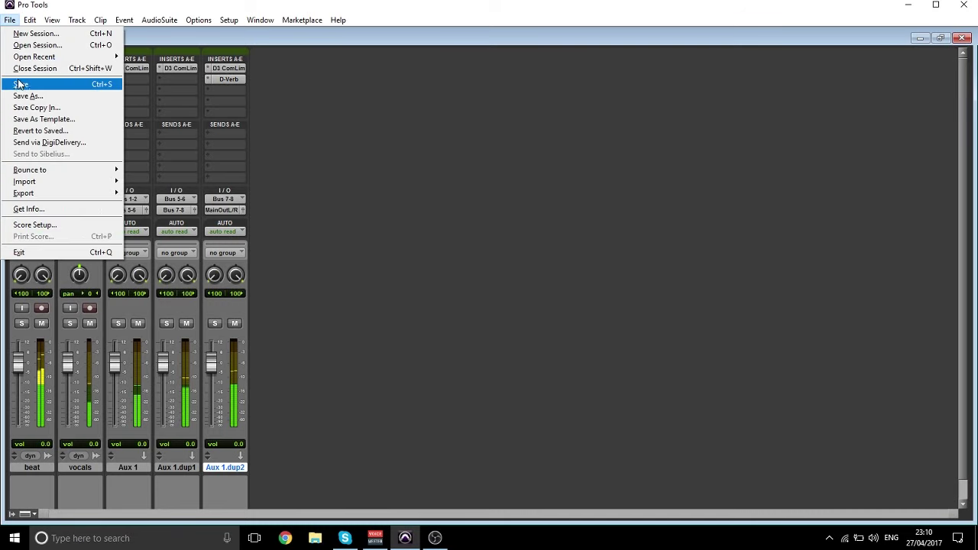
left_click(21, 84)
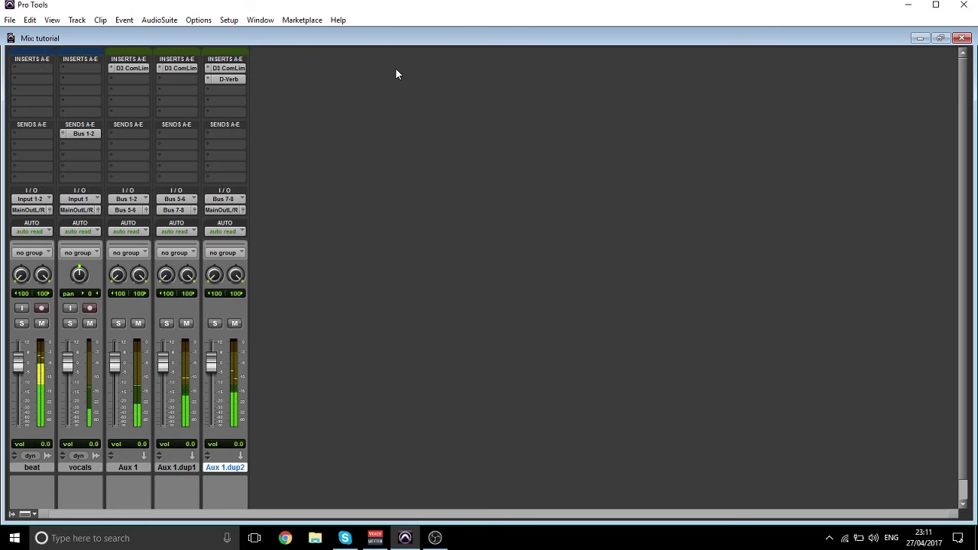
Insert a mono EQ3 7-Band on vocals, cutting 12 dB at 29.7 Hz and 17.75 kHz
left_click(67, 69)
mouse_move(113, 87)
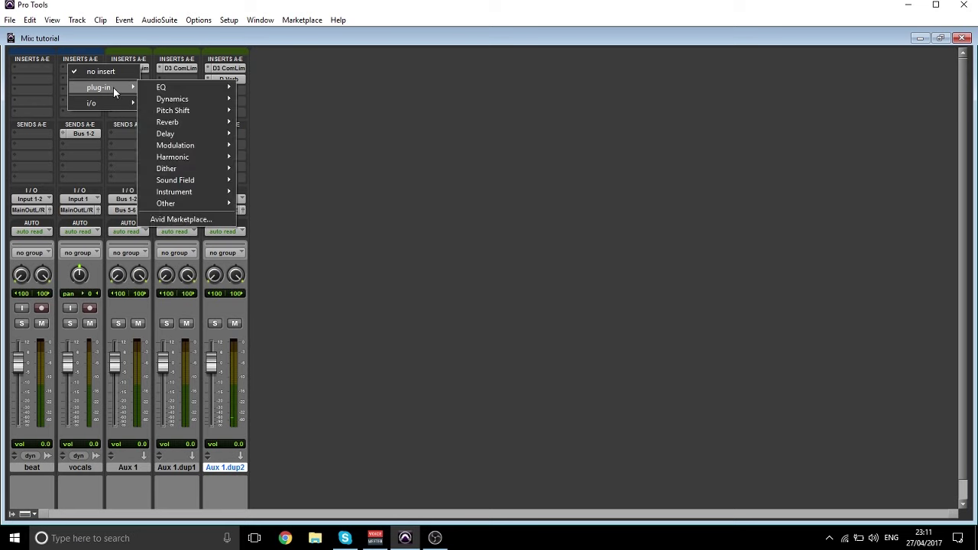
mouse_move(180, 84)
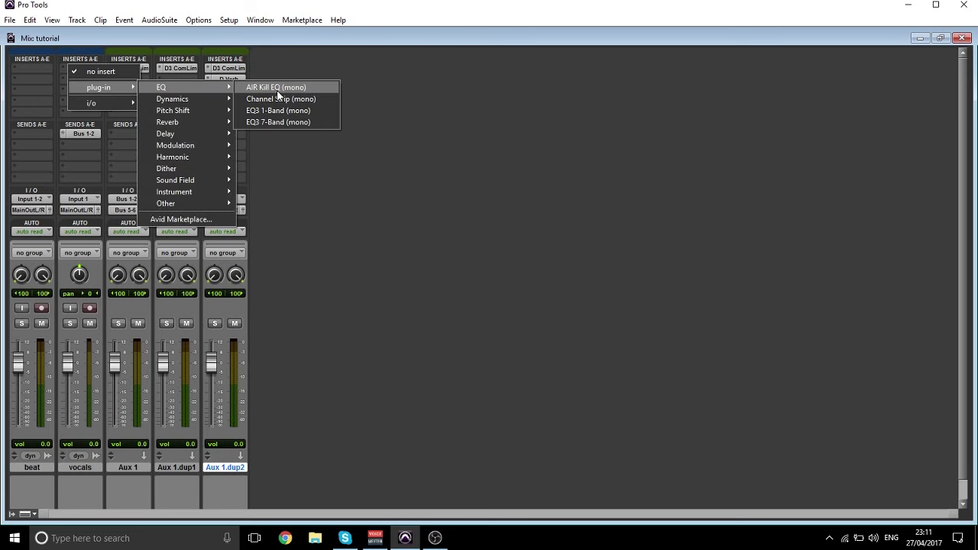
left_click(274, 125)
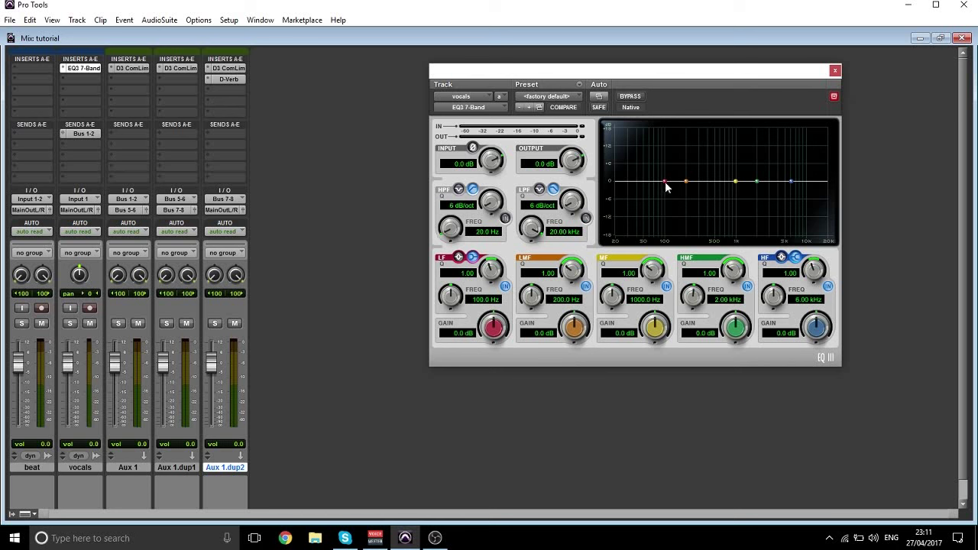
left_click_drag(664, 181, 642, 297)
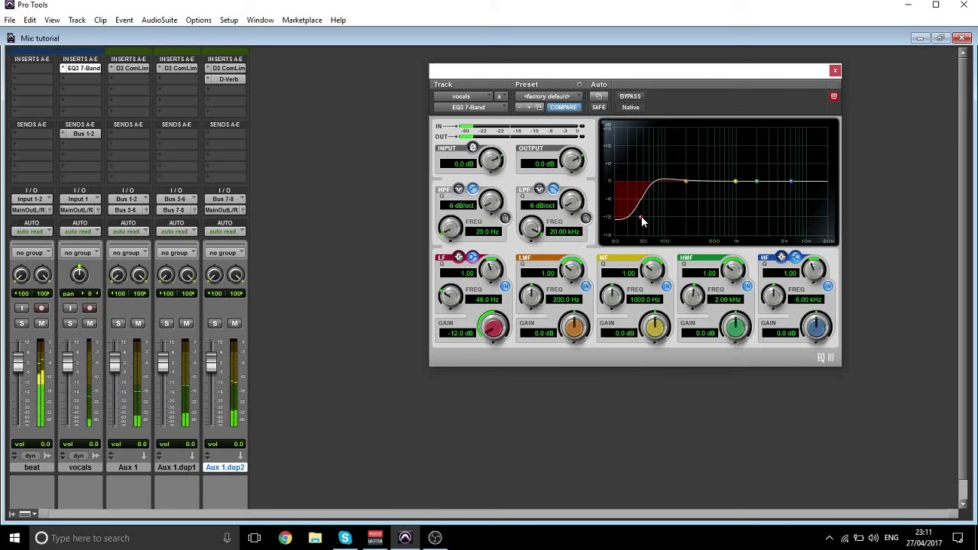
left_click_drag(641, 215, 621, 243)
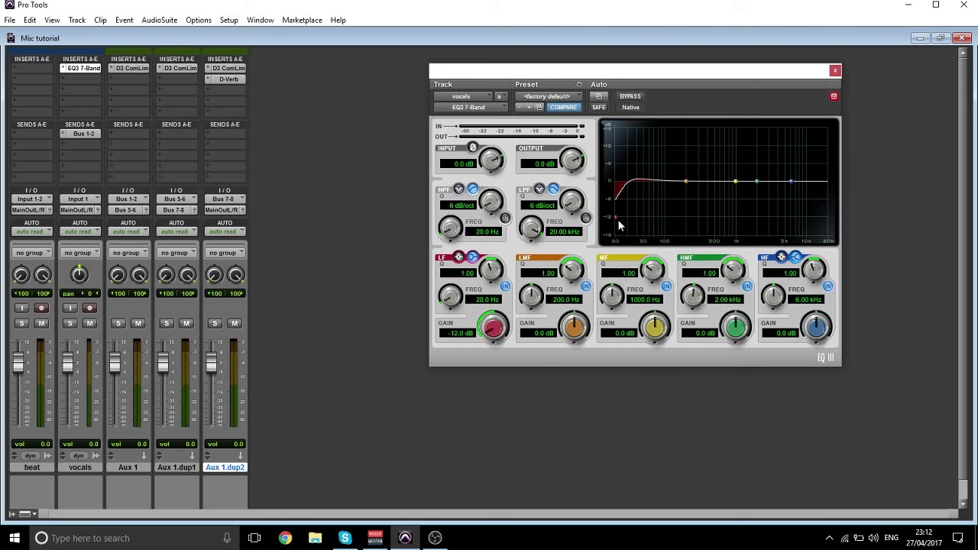
left_click_drag(617, 222, 627, 220)
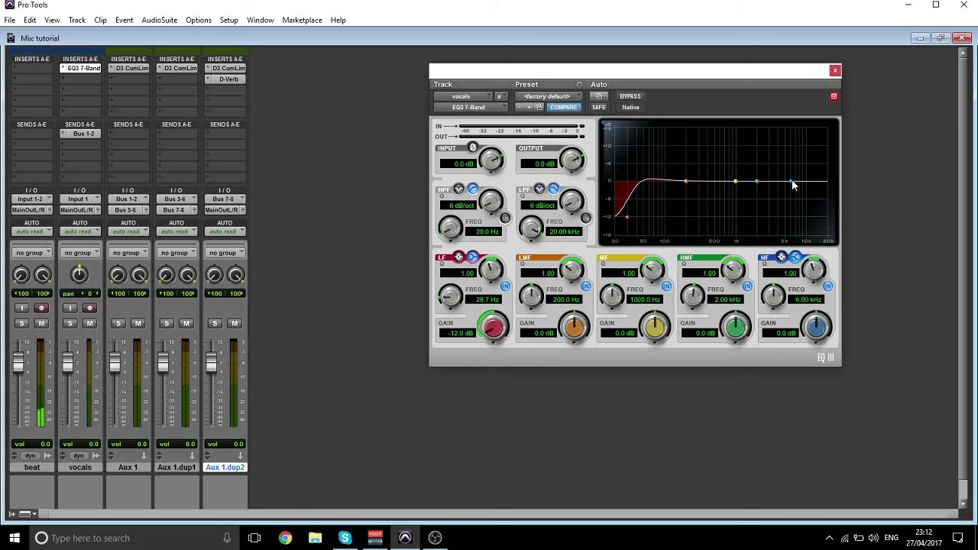
left_click_drag(792, 184, 826, 258)
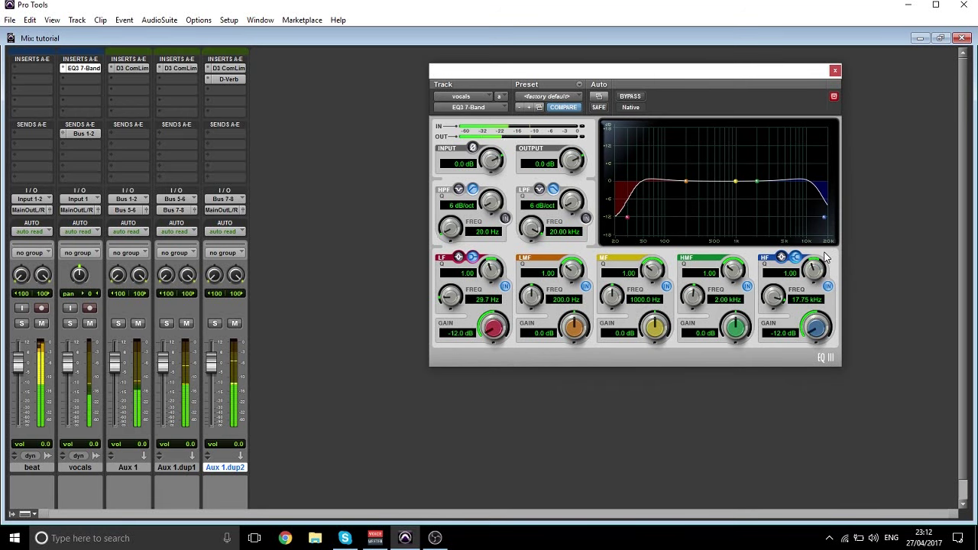
Close the EQ3 plug-in window and save the session
left_click(836, 71)
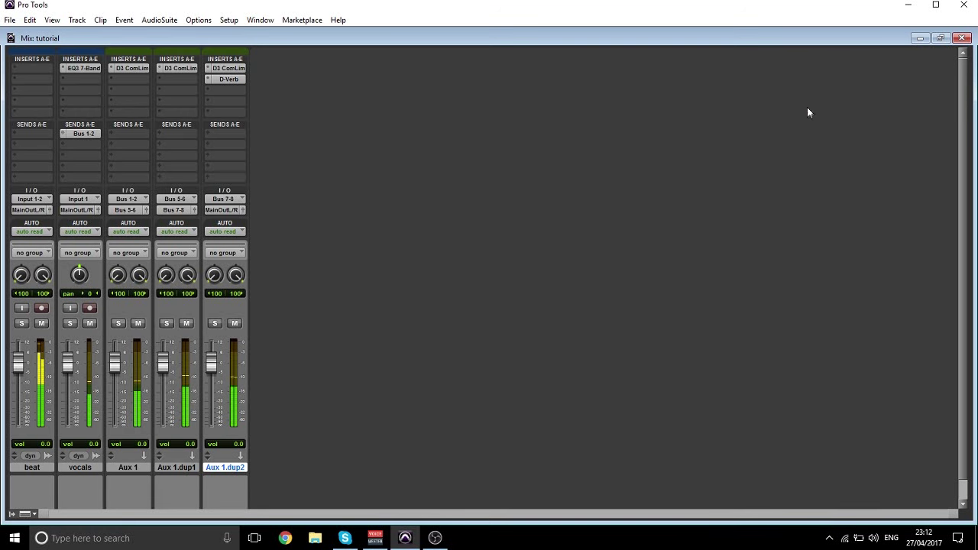
left_click(10, 23)
left_click(23, 81)
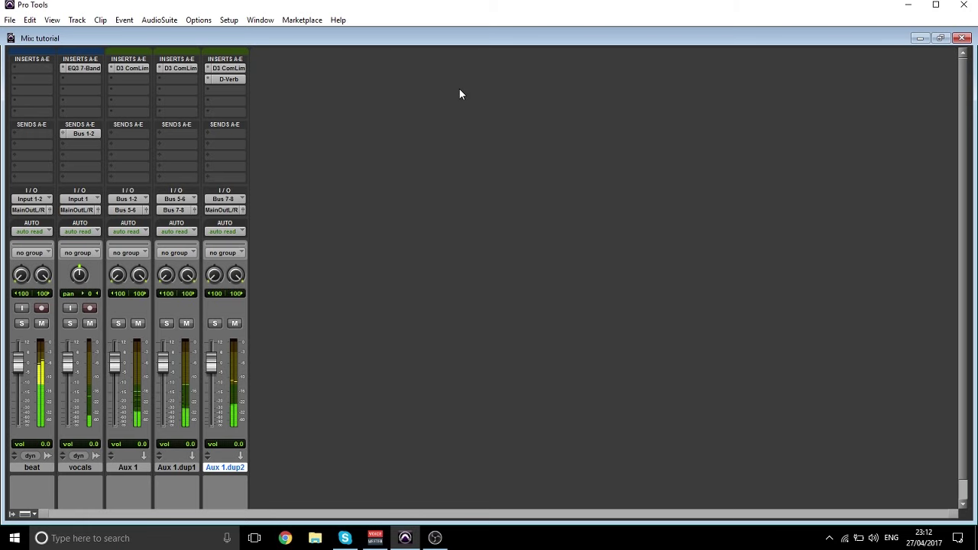
In the Edit window, zoom in near 0:12, mute the beat track and audition the vocals
key("ctrl+equal")
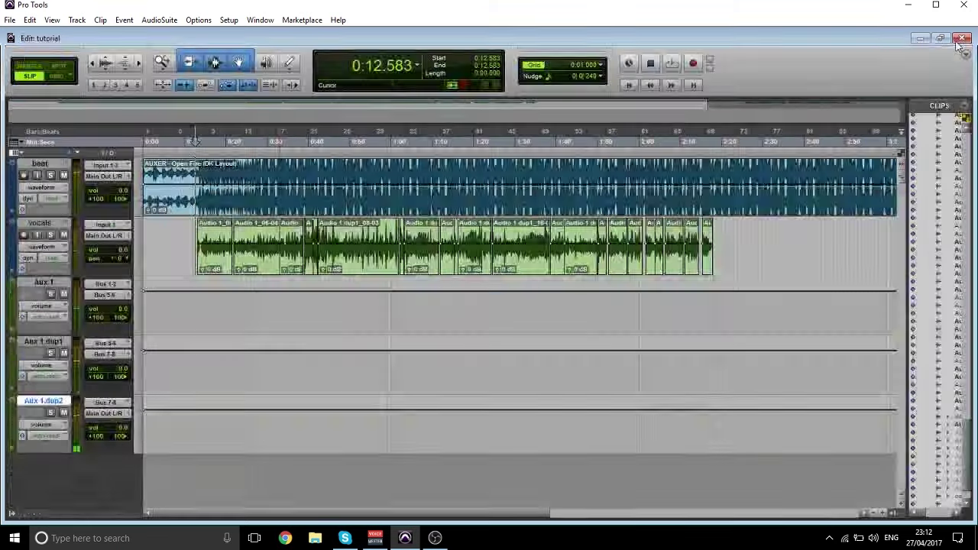
key("ctrl+bracketright")
key("ctrl+bracketright")
key("ctrl+bracketright")
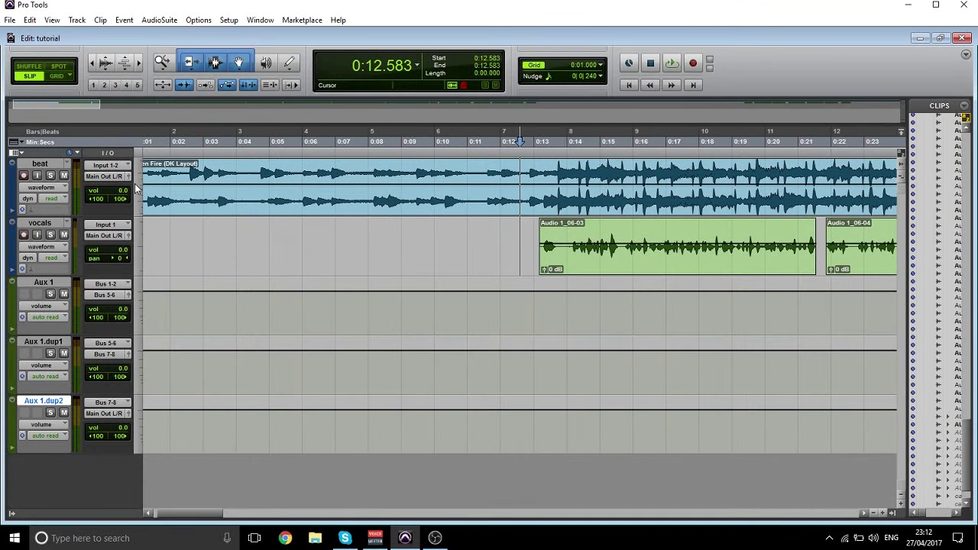
left_click(63, 176)
key("space")
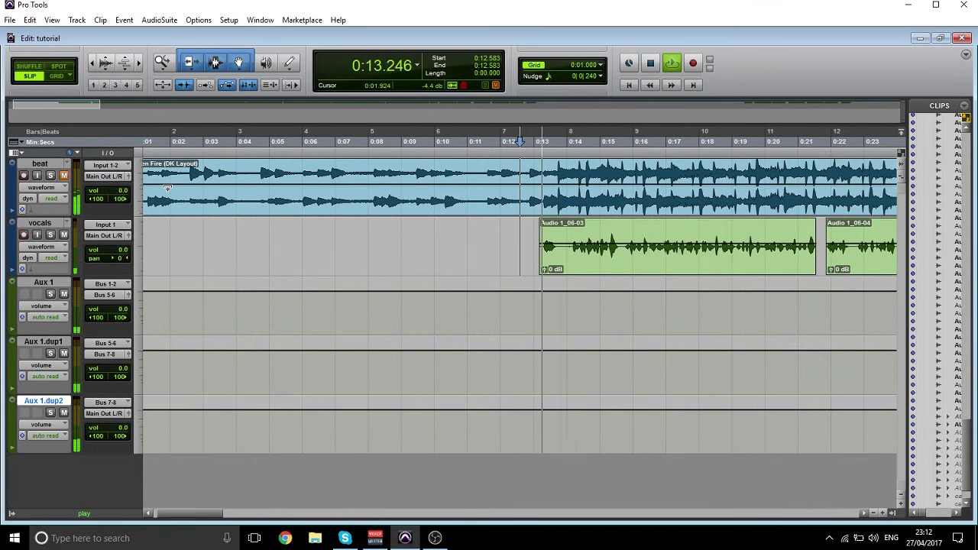
key("space")
key("space")
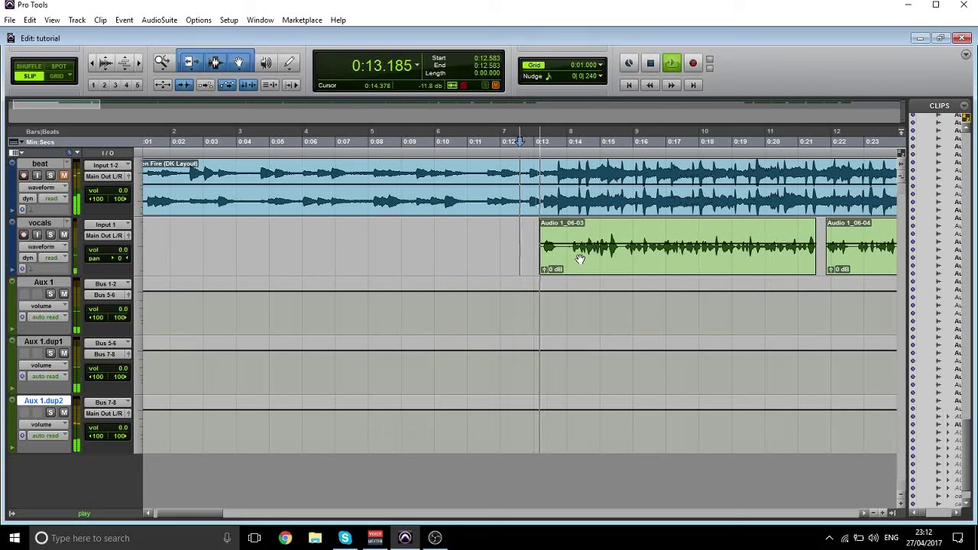
Trim the start of clip Audio 1_06-03 later, to about 0:13.324, checking it by playback
key("space")
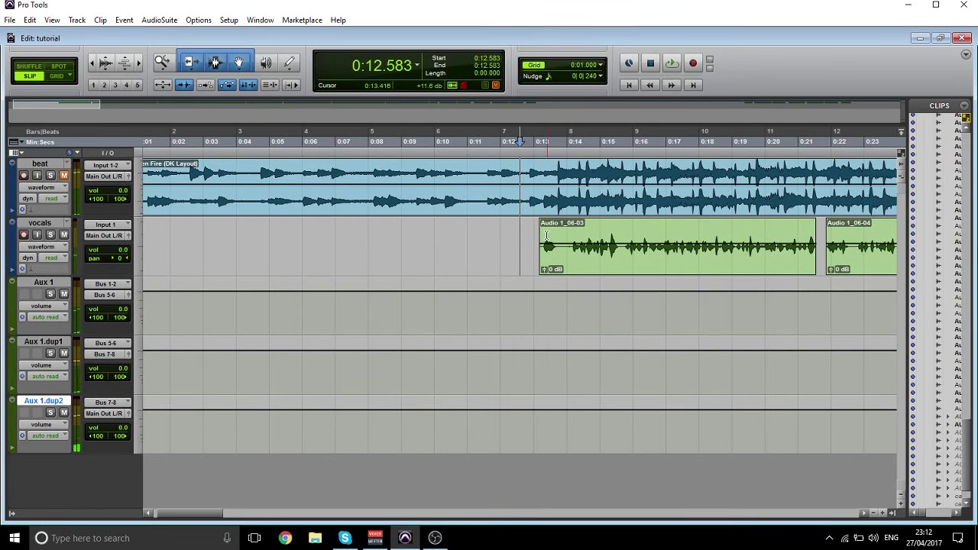
left_click_drag(543, 234, 546, 234)
left_click(533, 144)
key("space")
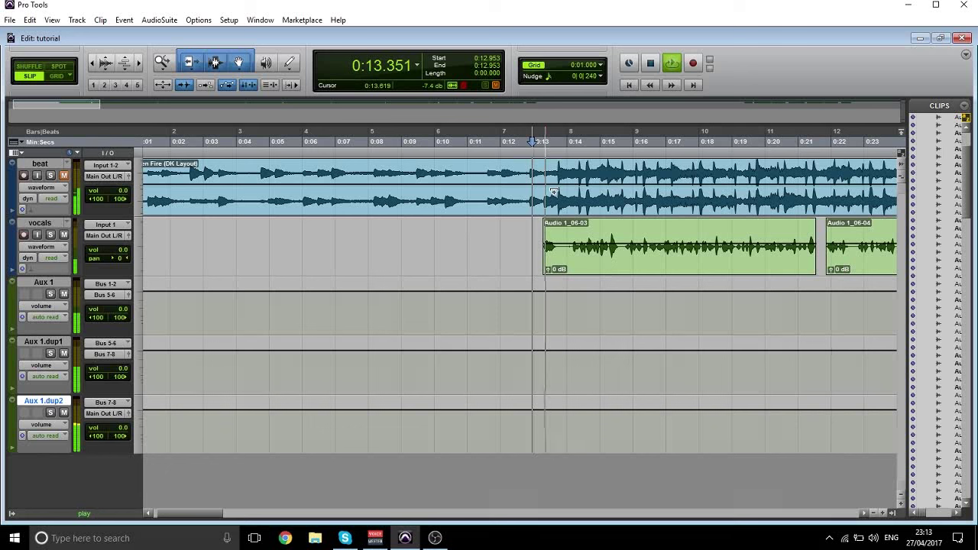
key("space")
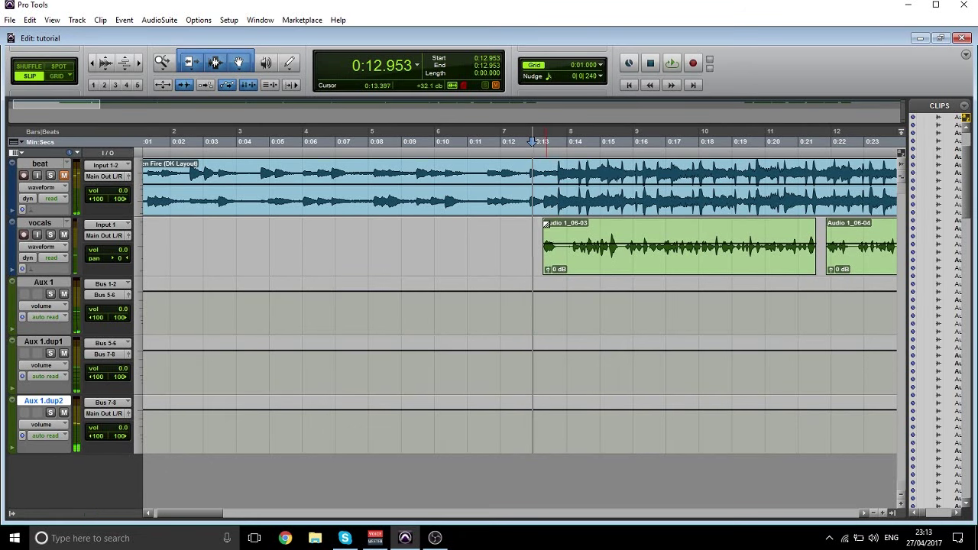
left_click(139, 64)
left_click(140, 64)
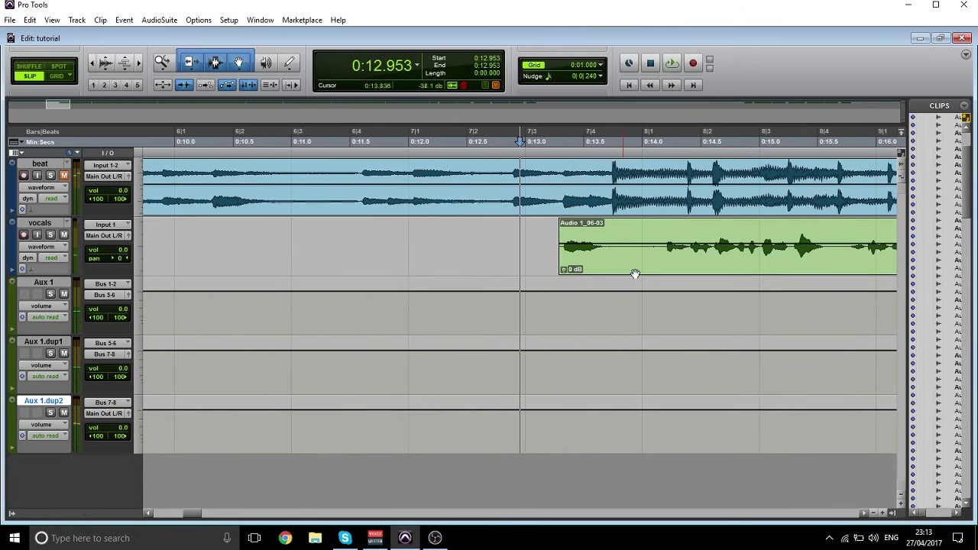
left_click_drag(560, 232, 564, 231)
key("space")
left_click(531, 145)
key("space")
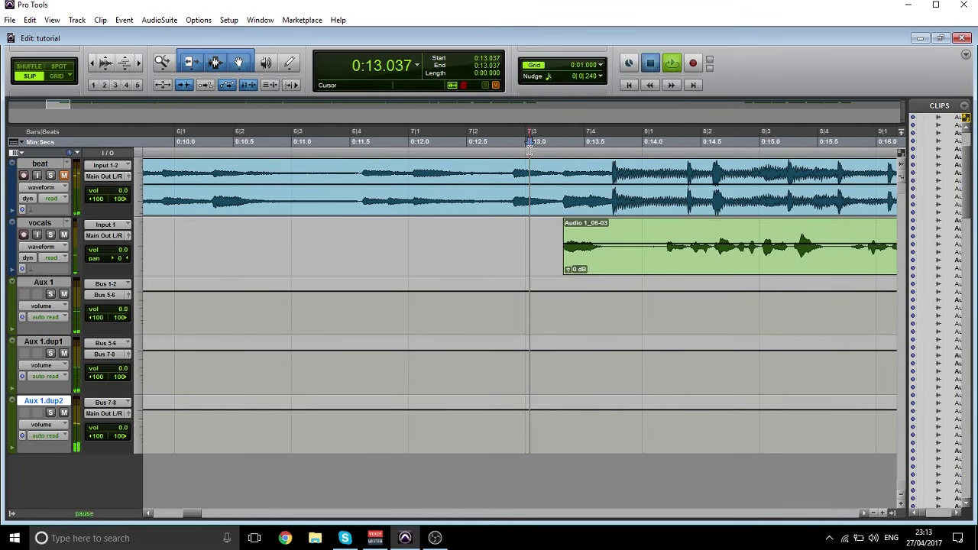
key("space")
key("space")
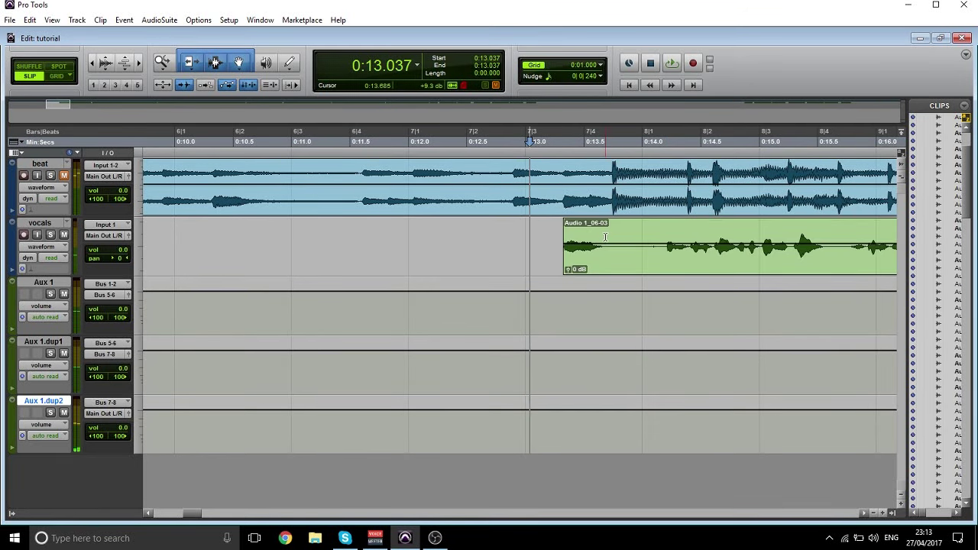
Delete the vocals section from 0:13.674 to 0:14.213, then play back the edit
left_click(604, 235)
left_click_drag(604, 236, 666, 231)
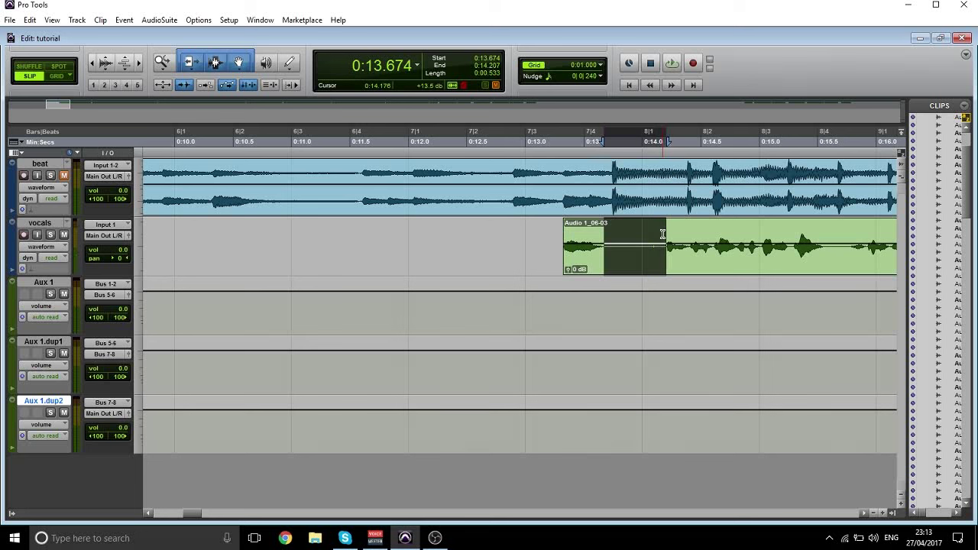
key("Delete")
left_click(493, 234)
key("space")
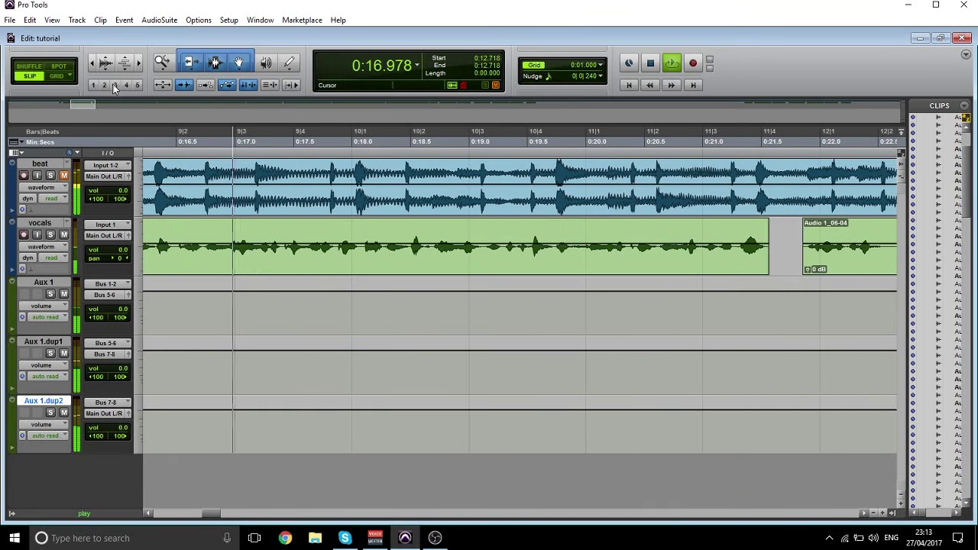
key("ctrl+bracketleft")
key("ctrl+bracketleft")
key("ctrl+bracketleft")
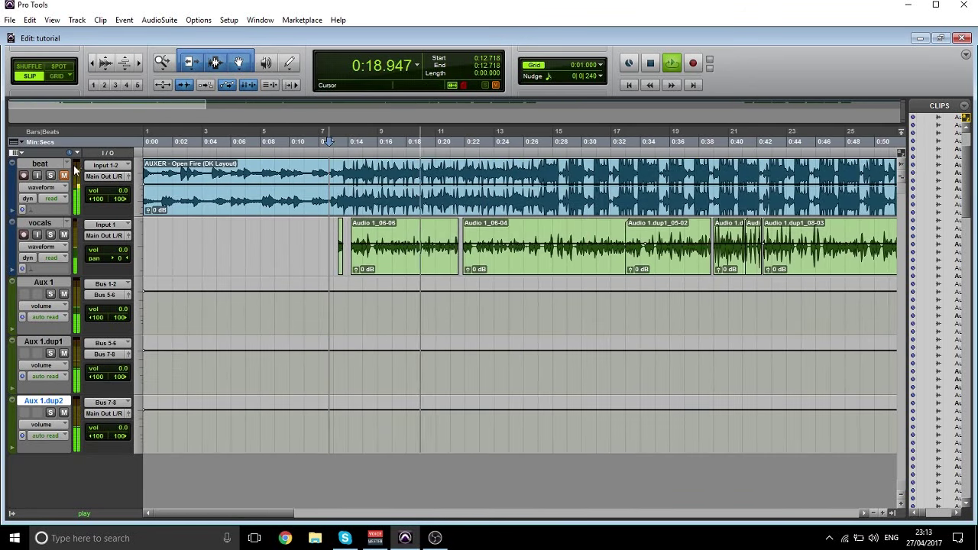
Stop playback, zoom the timeline out two levels, and bring up the Mix window
left_click(7, 20)
left_click(181, 94)
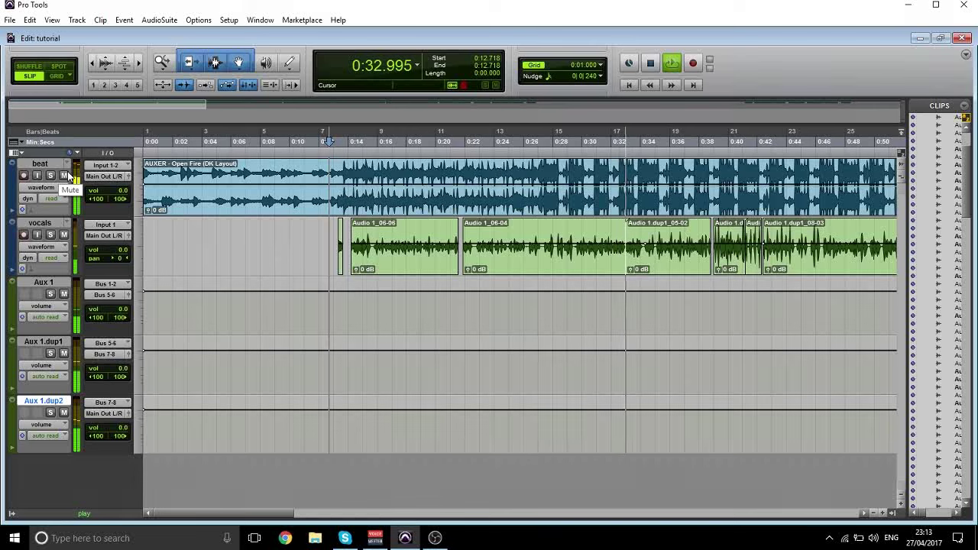
key("space")
left_click(93, 63)
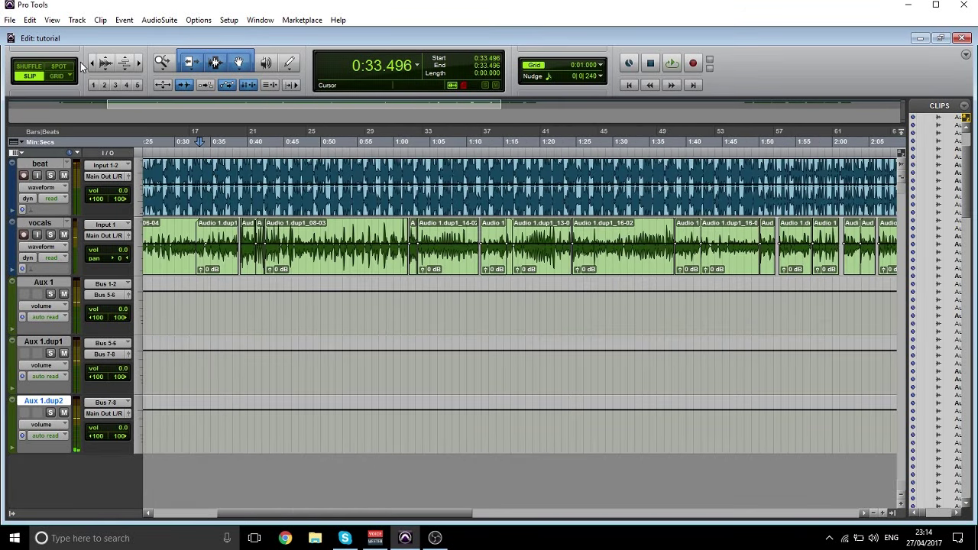
left_click(93, 63)
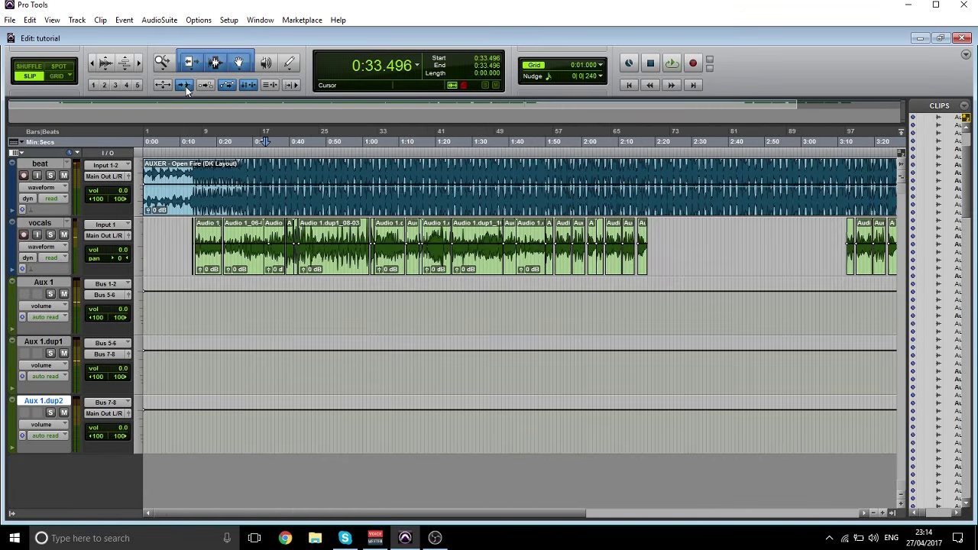
left_click(257, 21)
left_click(260, 85)
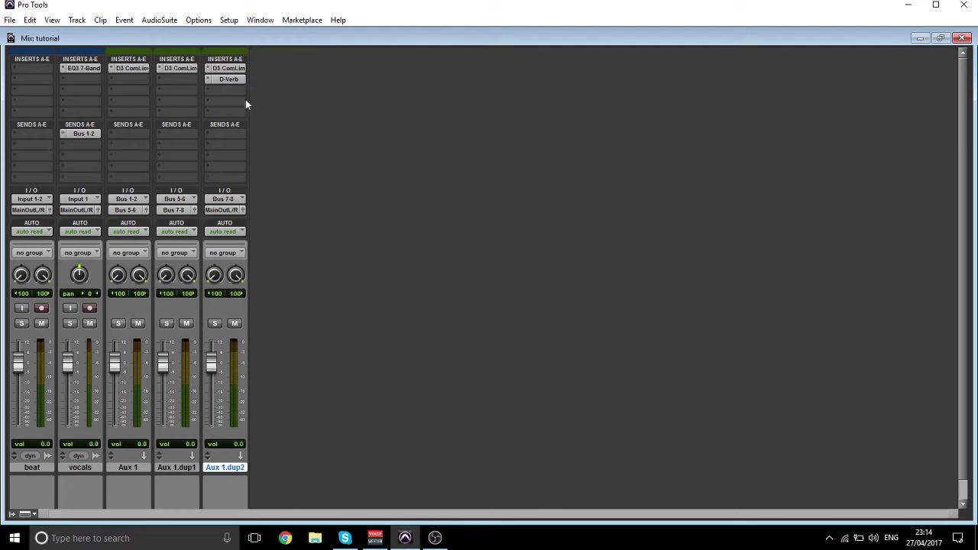
Open Aux 1's D3 Comp/Limiter, showing the Vocal Comp preset at -30.0 dB threshold
left_click(124, 69)
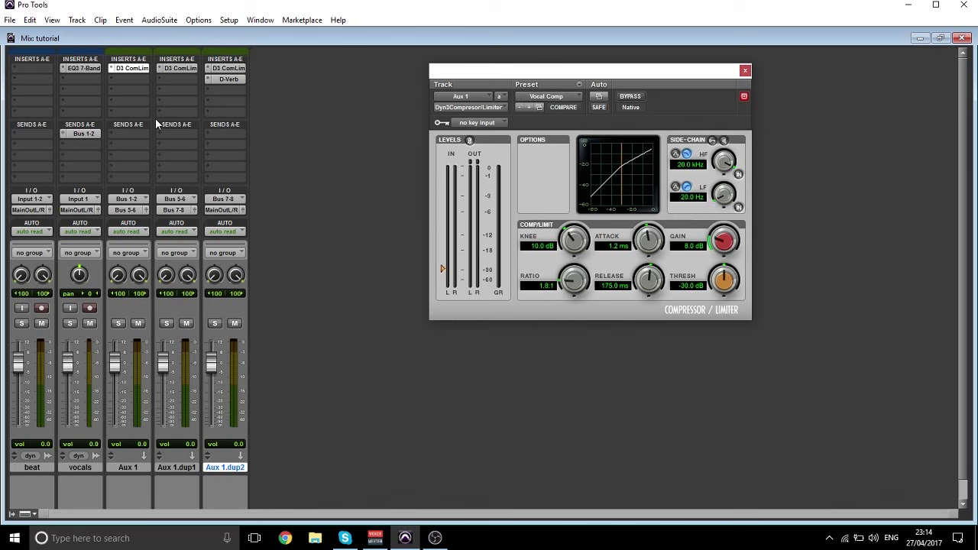
Delete the Aux 1.dup2 track and route Aux 1.dup1's output from Bus 7-8 to MainOut L/R
right_click(228, 472)
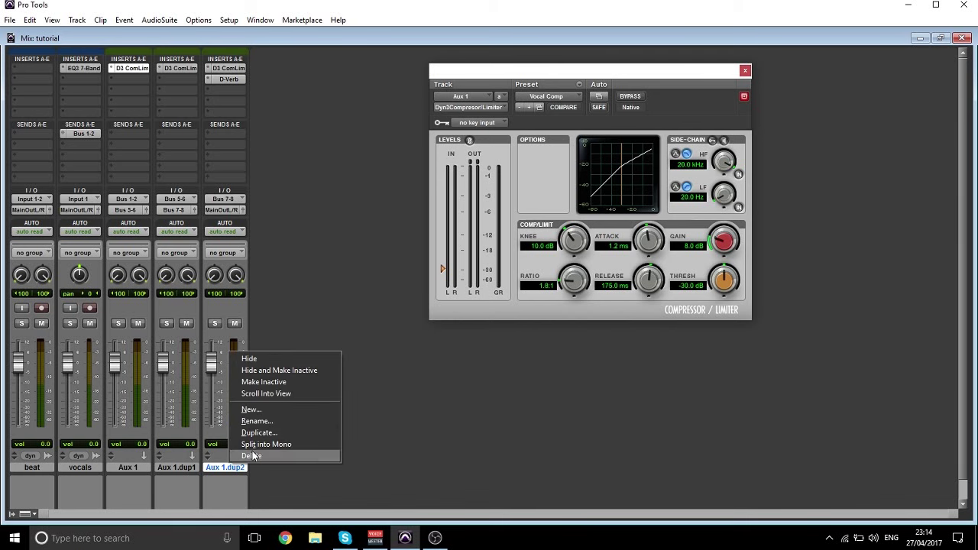
left_click(252, 455)
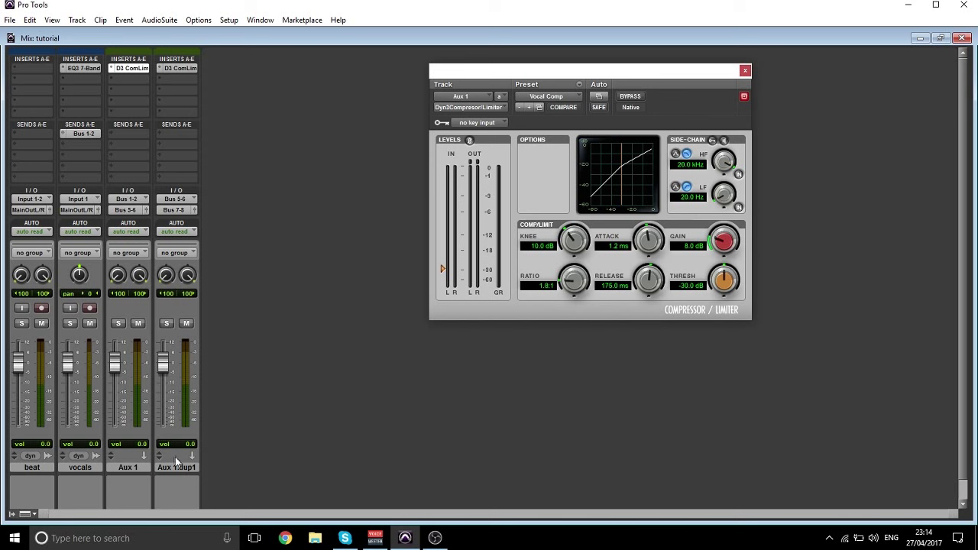
left_click(174, 210)
mouse_move(186, 225)
left_click(264, 227)
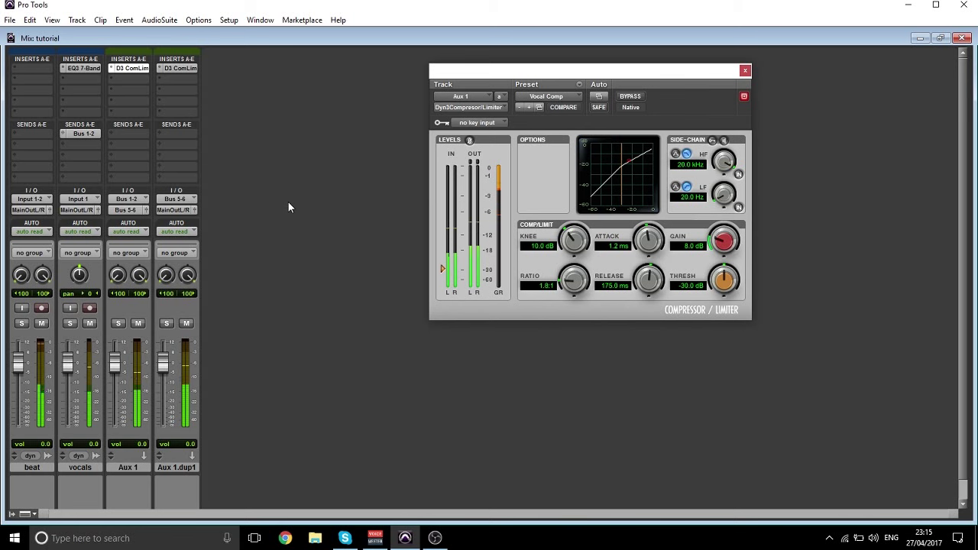
Open the vocals EQ3 7-Band and lower its high band from 17.75 kHz to 15.15 kHz
left_click(7, 20)
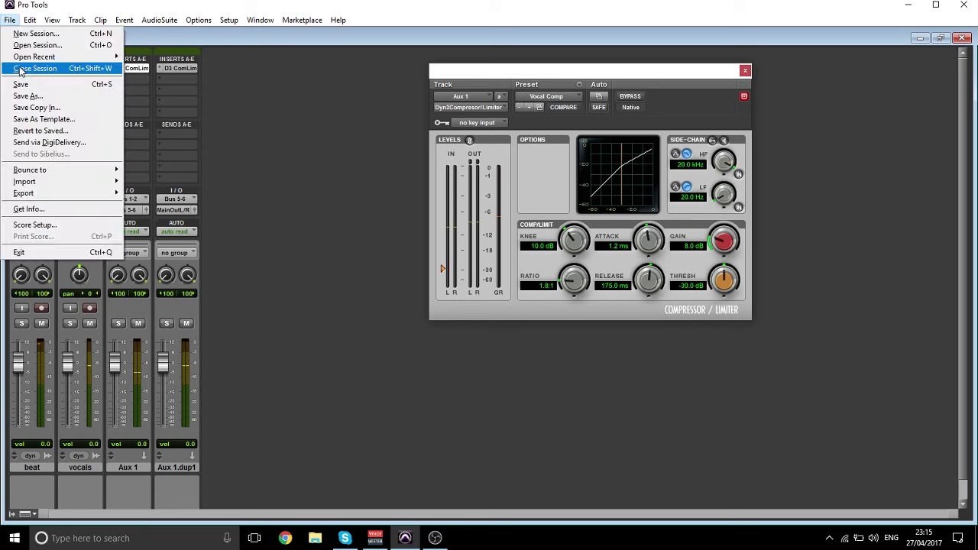
left_click(211, 129)
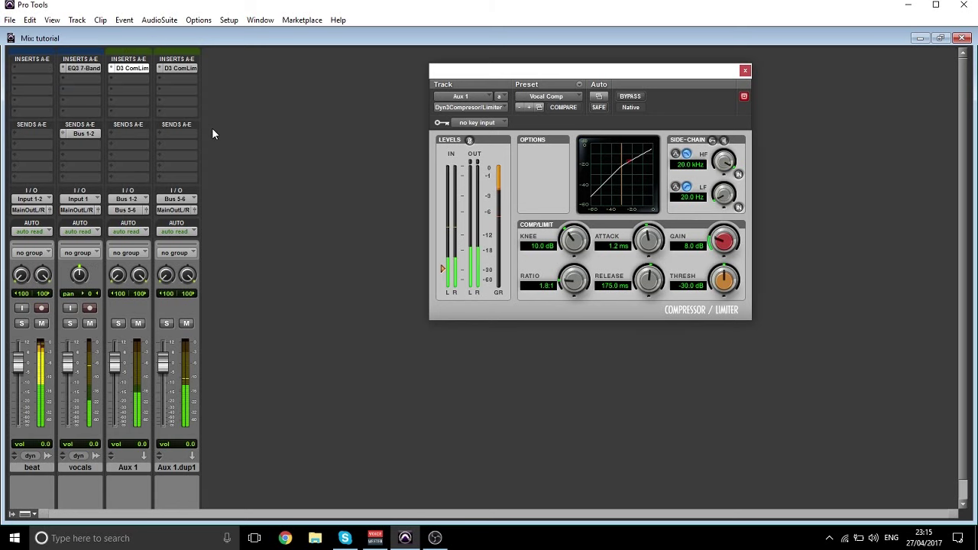
left_click(80, 68)
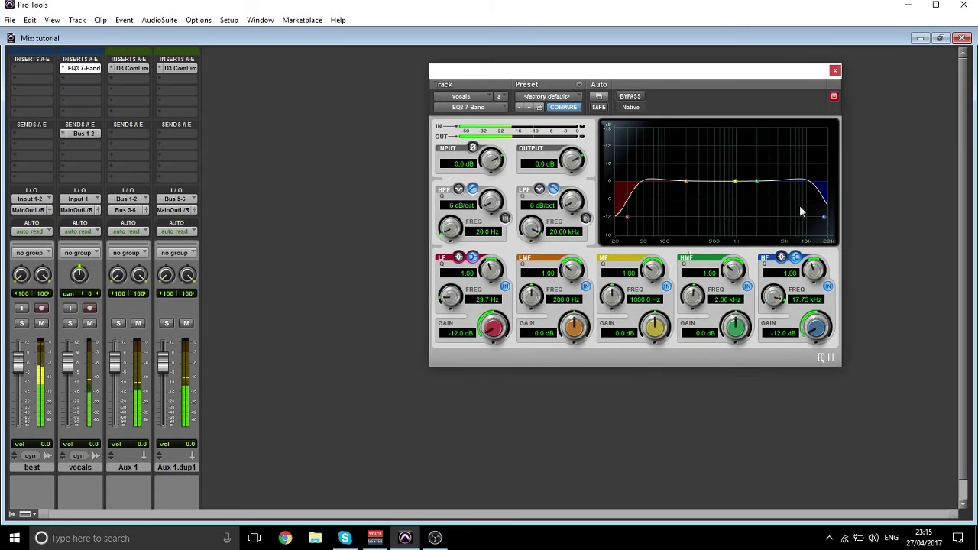
left_click_drag(822, 220, 833, 230)
Insert a stereo D-Verb on Aux 1.dup1 after the compressor and set its mix to 15% wet
left_click(836, 71)
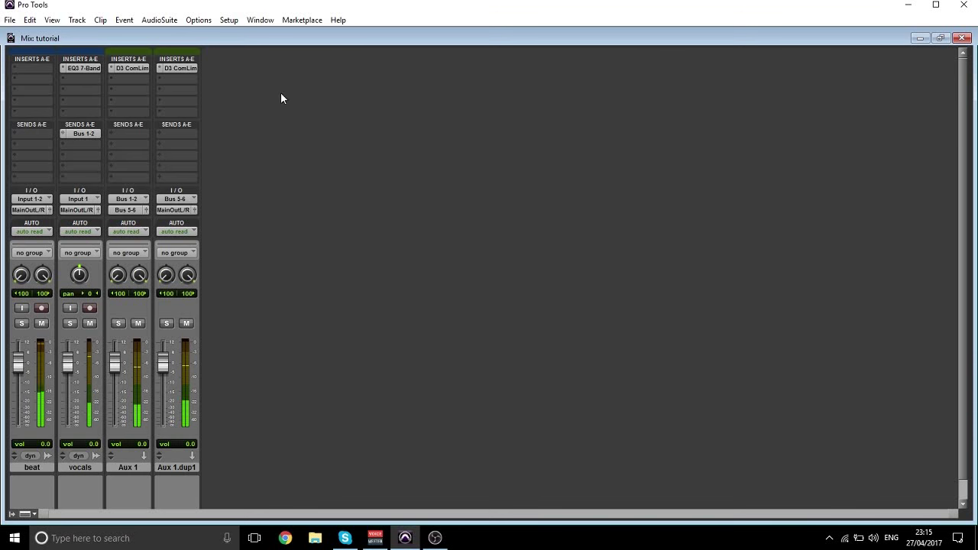
left_click(159, 80)
mouse_move(256, 98)
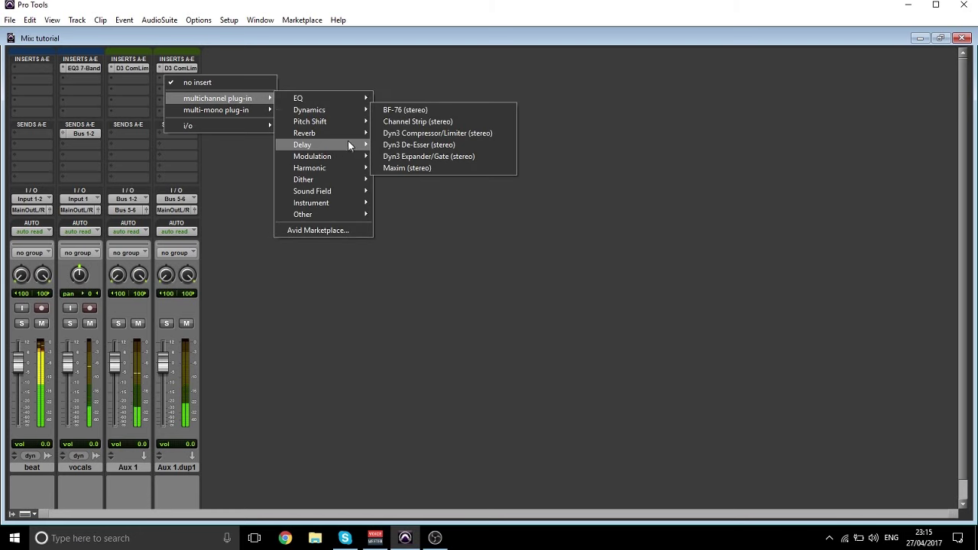
mouse_move(358, 133)
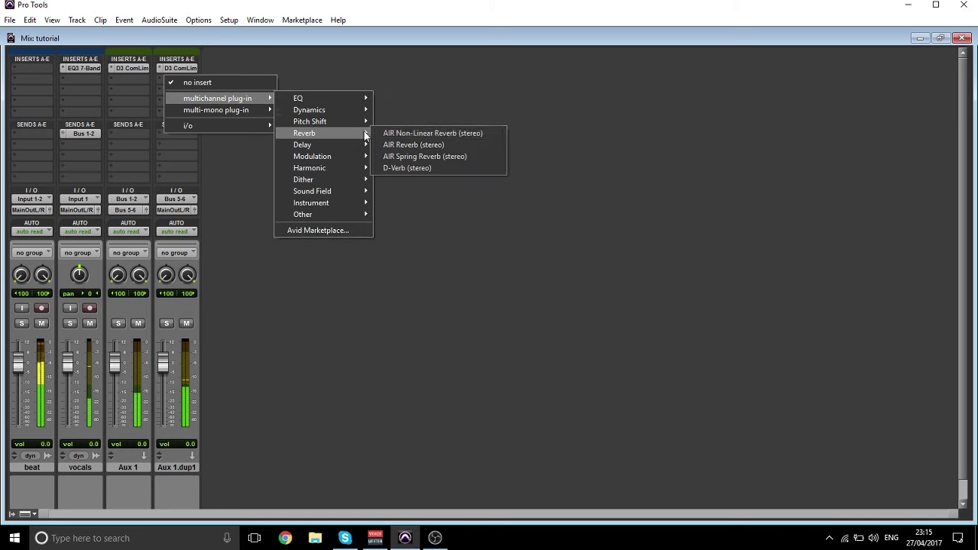
left_click(391, 169)
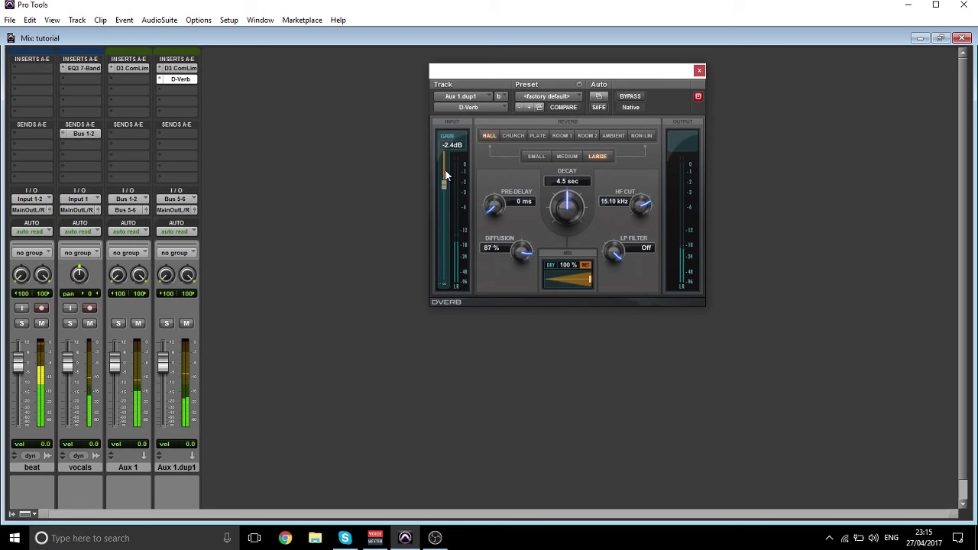
left_click_drag(567, 277, 544, 285)
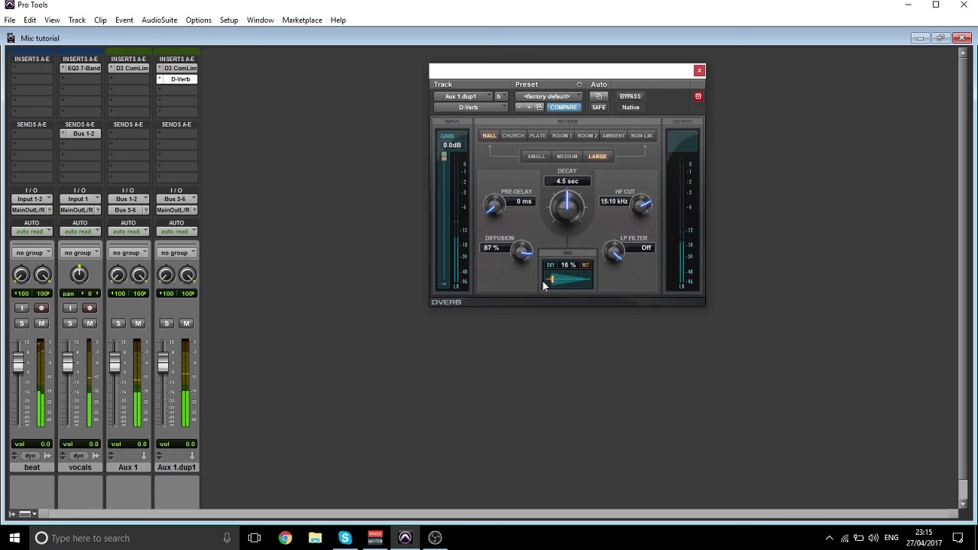
left_click(699, 70)
left_click(10, 20)
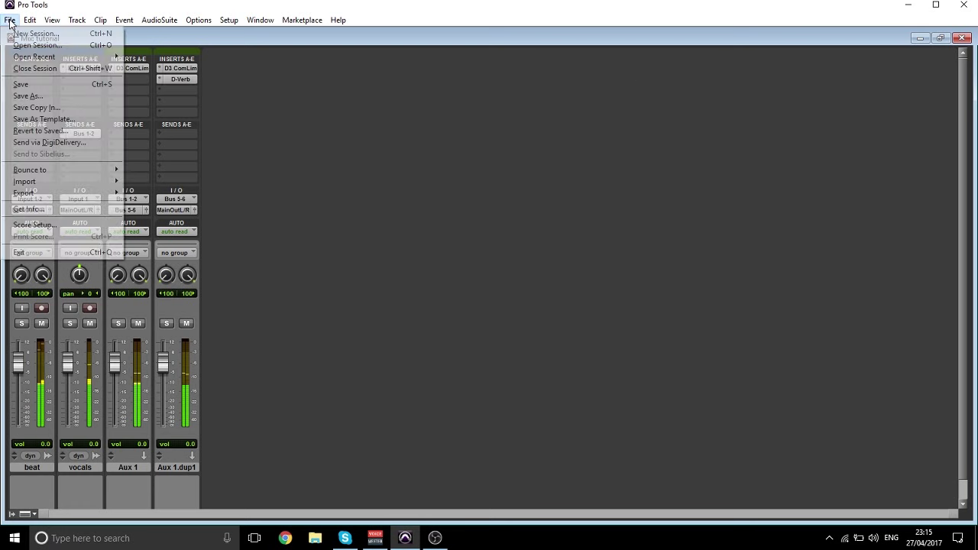
Save the session, then set Aux 1.dup1's compressor threshold to about -25.9 dB
left_click(36, 82)
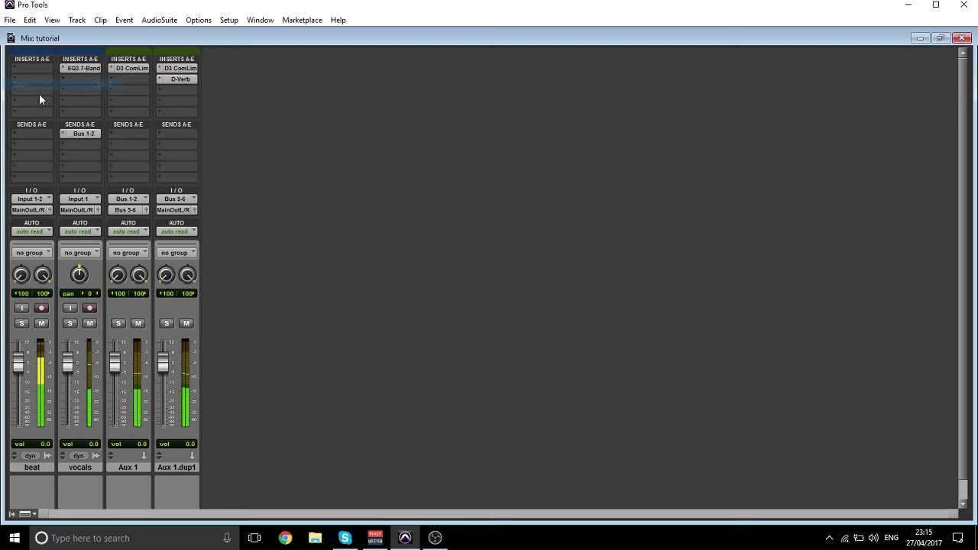
left_click(174, 69)
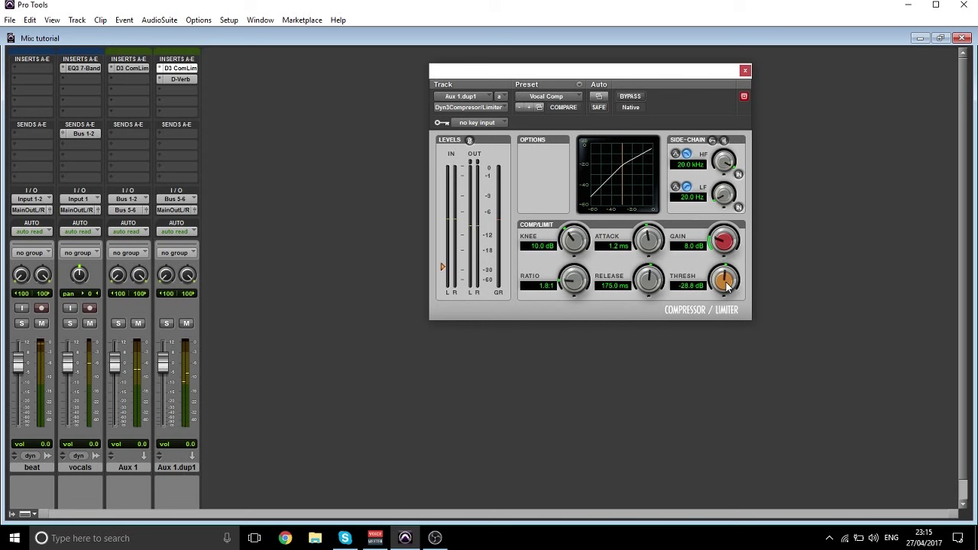
left_click_drag(727, 288, 724, 243)
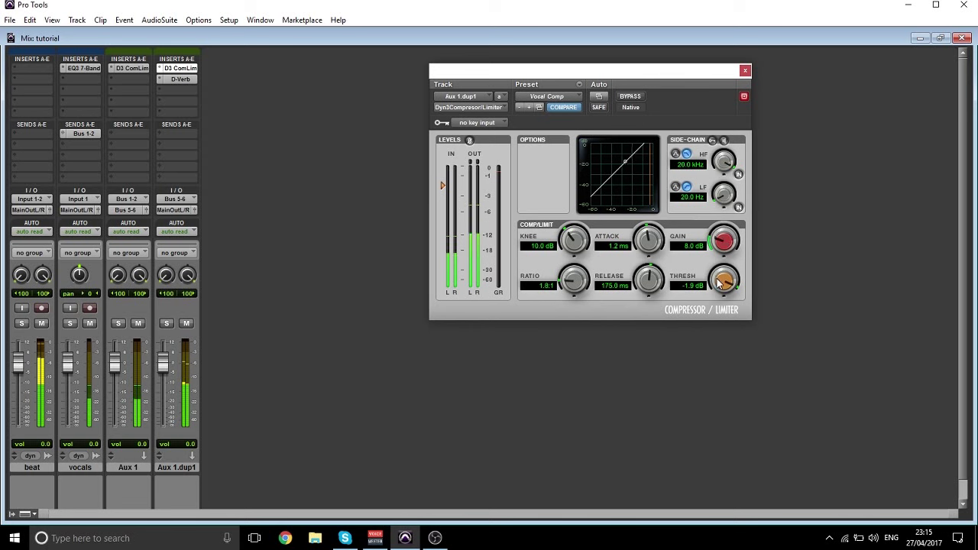
left_click_drag(720, 284, 713, 341)
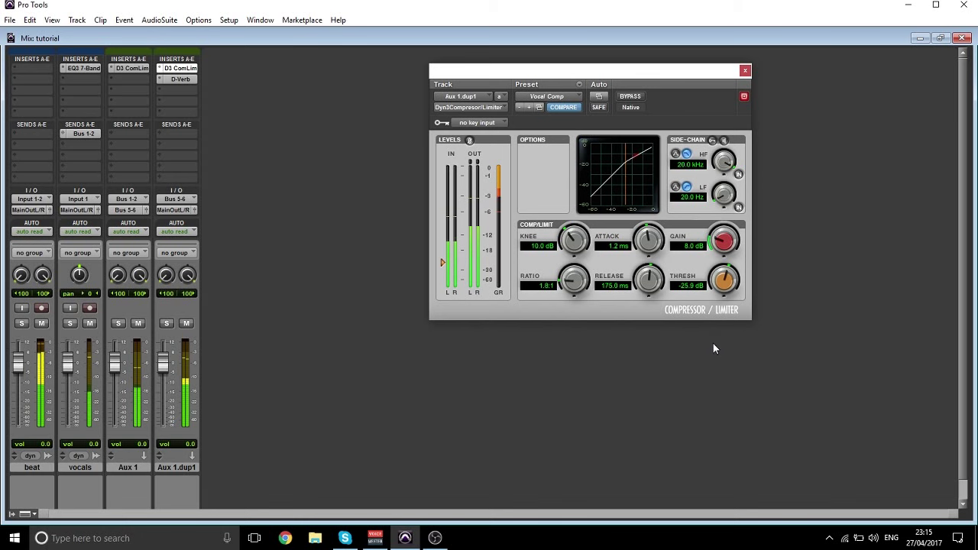
left_click_drag(713, 345, 713, 337)
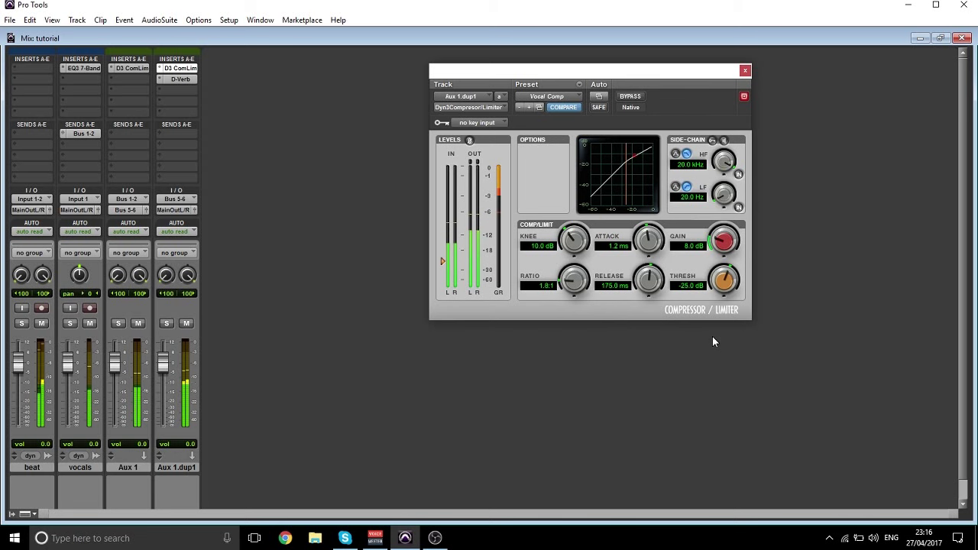
left_click(745, 70)
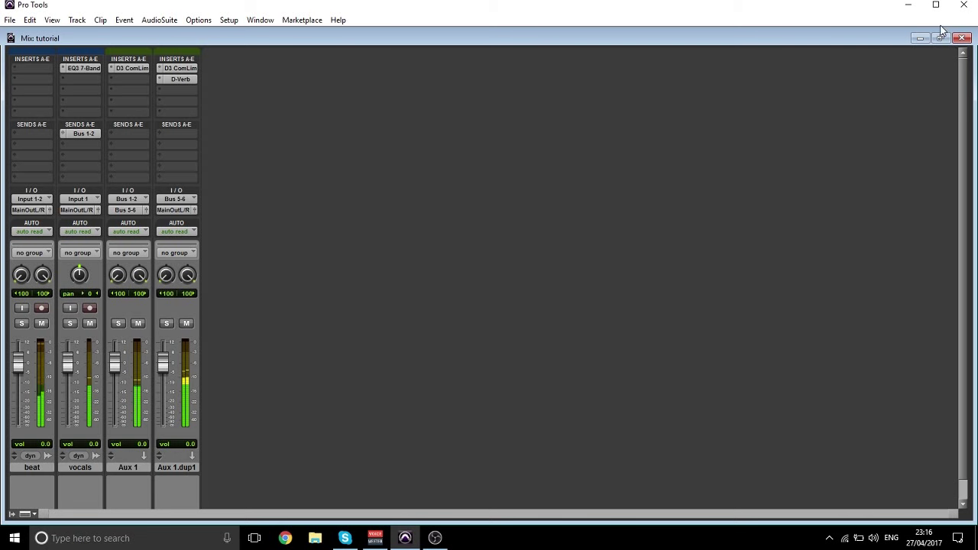
Return to the Edit window, stop playback at 0:33.496 and zoom out to the whole song
left_click(962, 38)
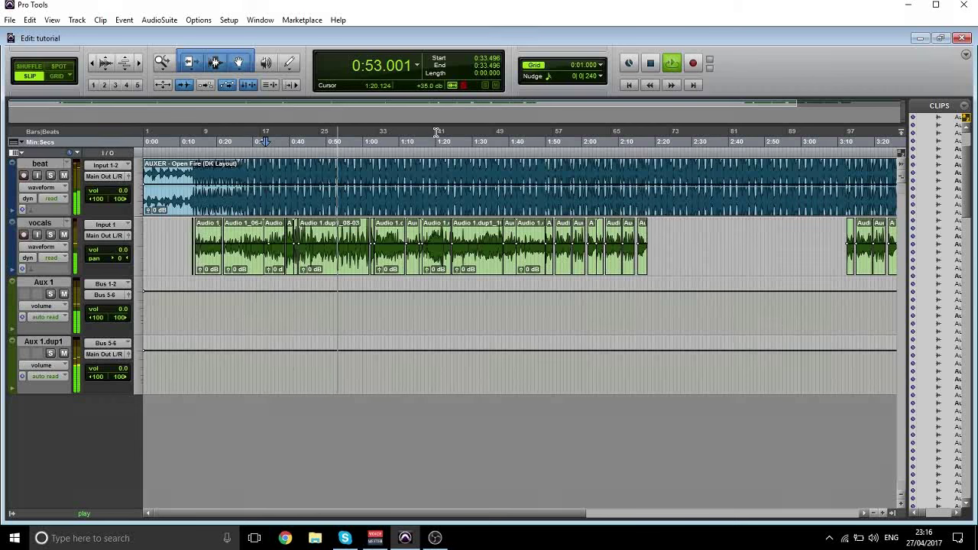
key("space")
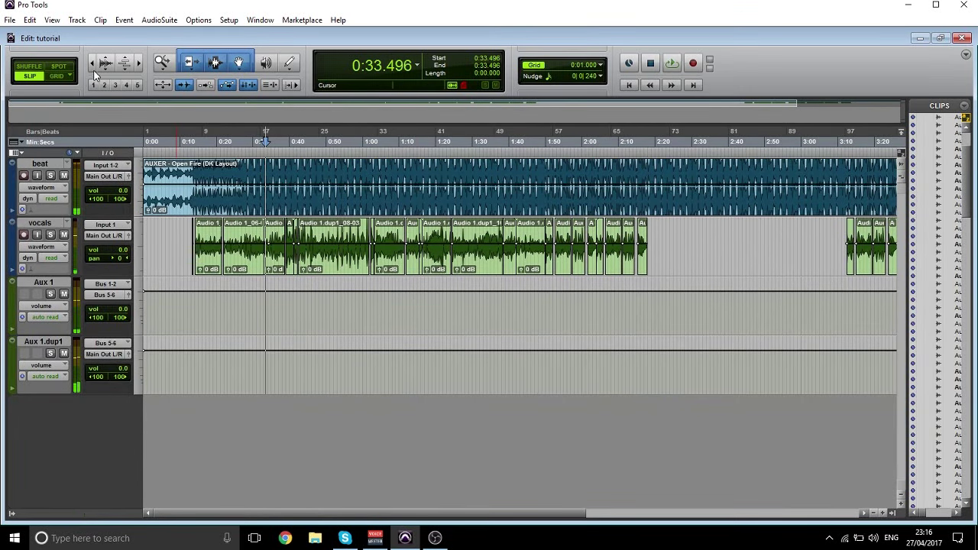
left_click(92, 63)
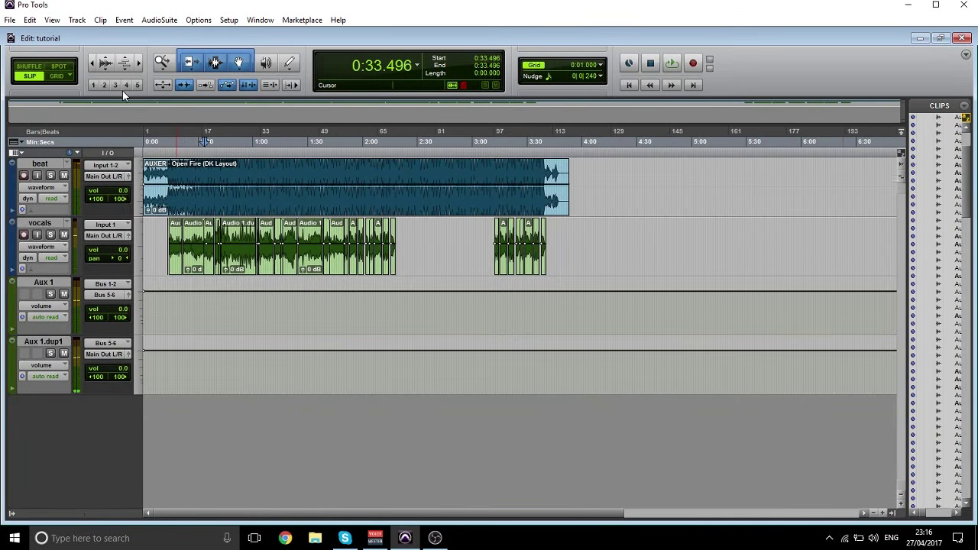
left_click(10, 21)
key("Escape")
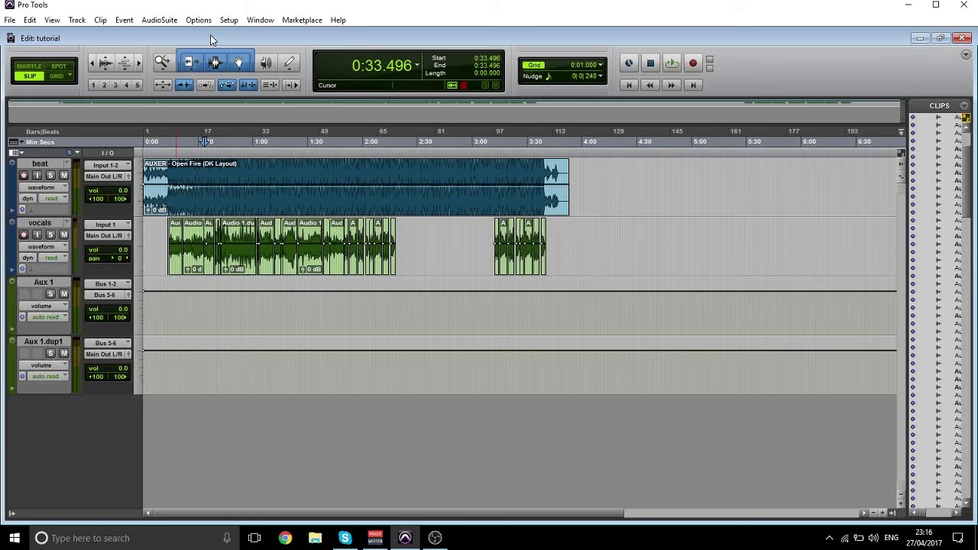